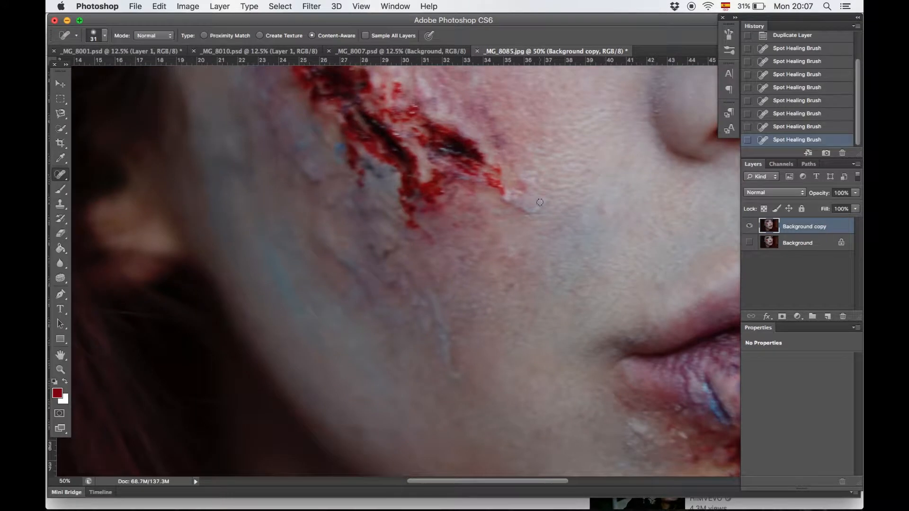
# Step: Remove the remaining flaky streaks and raised edges on the cheek around the wound with the content-aware Spot Healing Brush
pyautogui.moveTo(529, 210); pyautogui.dragTo(552, 202)
pyautogui.moveTo(455, 375)
pyautogui.mouseDown()
pyautogui.moveTo(448, 354)
pyautogui.moveTo(453, 360)
pyautogui.mouseUp()
pyautogui.moveTo(439, 329); pyautogui.dragTo(440, 330)
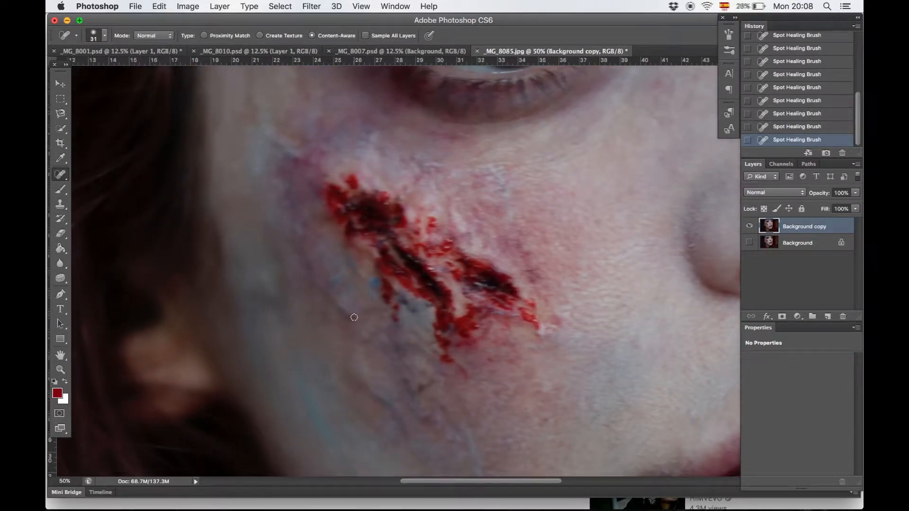
pyautogui.moveTo(352, 318); pyautogui.dragTo(320, 288)
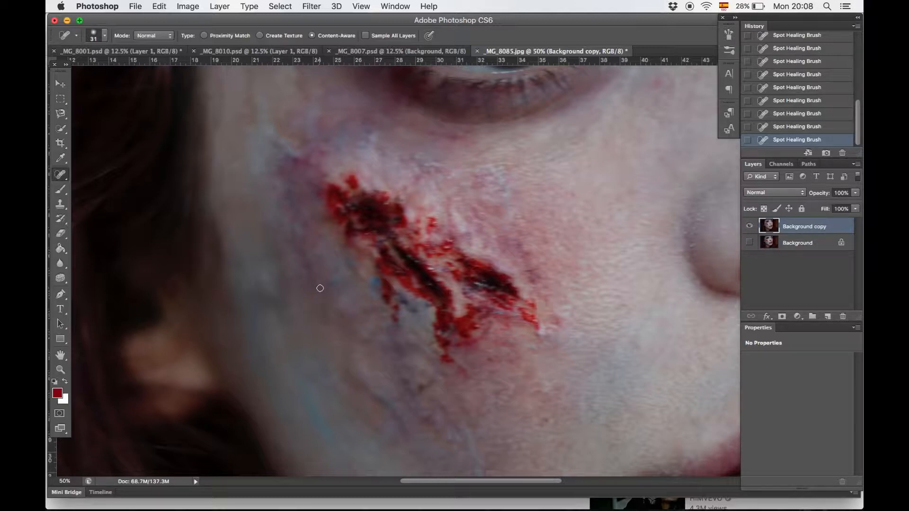
# Step: Outline the iris of the image's right eye with the freehand Lasso and check the selection in Quick Mask
pyautogui.scroll(-3, 381, 385)
pyautogui.hscroll(3, 381, 385)
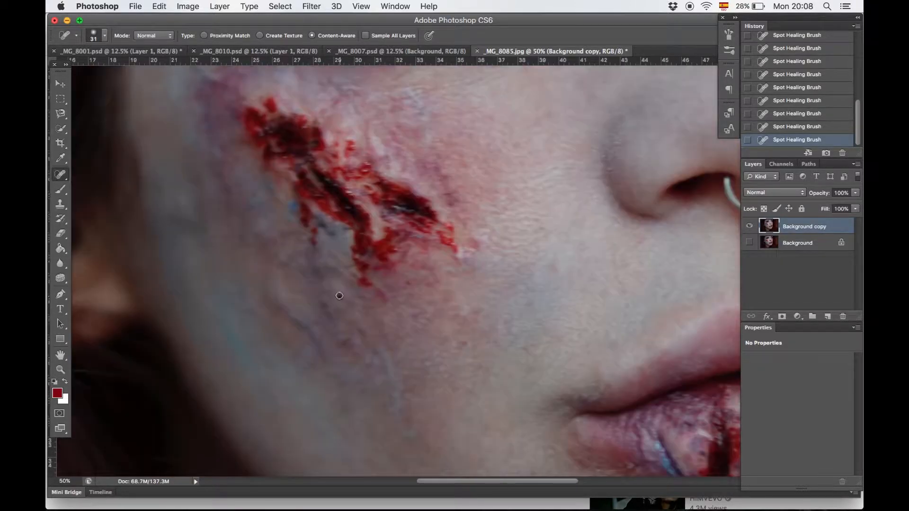
pyautogui.scroll(-5, 379, 326)
pyautogui.hscroll(3, 379, 326)
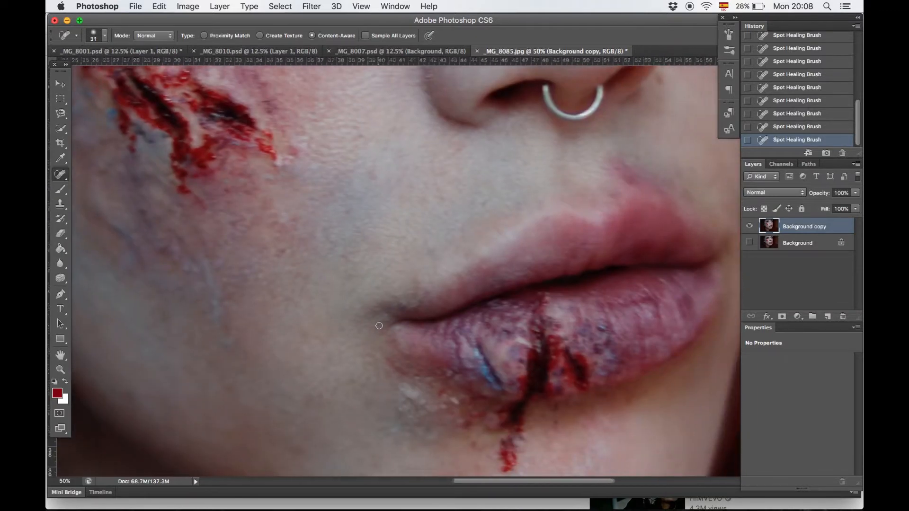
pyautogui.scroll(-5, 379, 325)
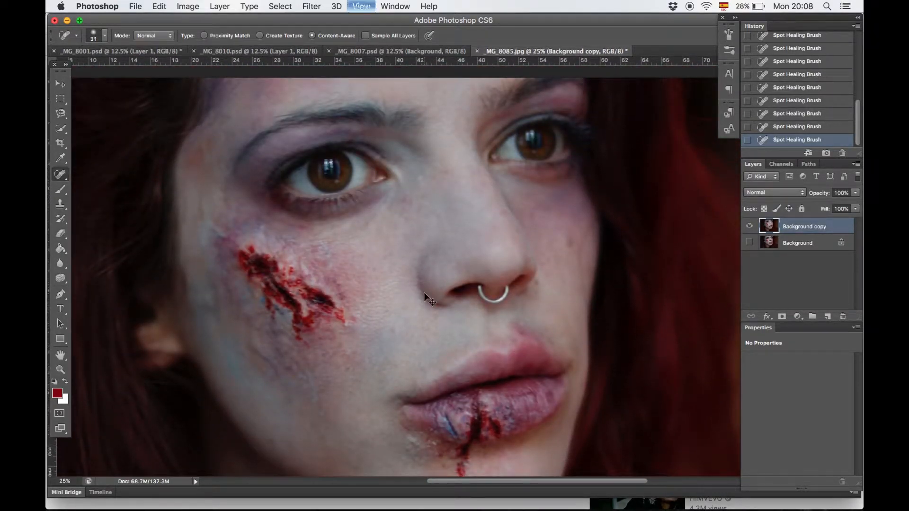
pyautogui.scroll(5, 425, 293)
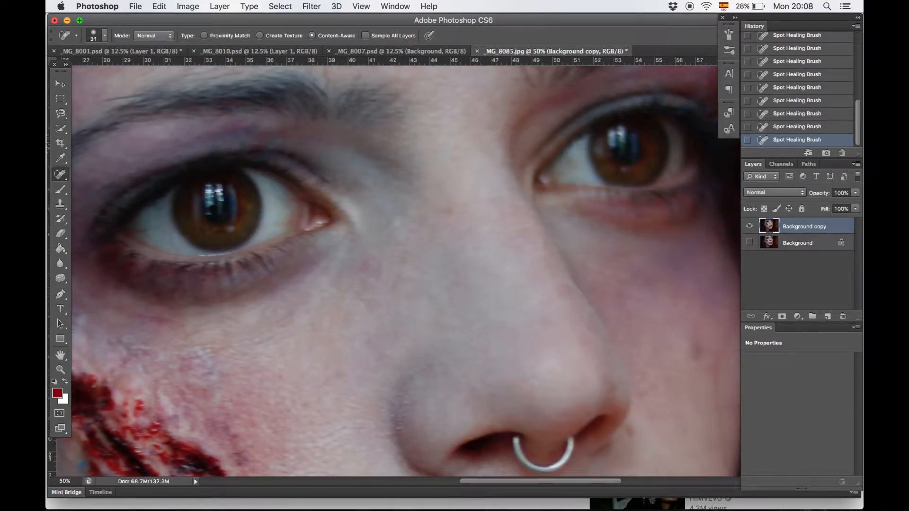
pyautogui.click(65, 114)
pyautogui.click(106, 111)
pyautogui.moveTo(592, 142); pyautogui.dragTo(587, 156)
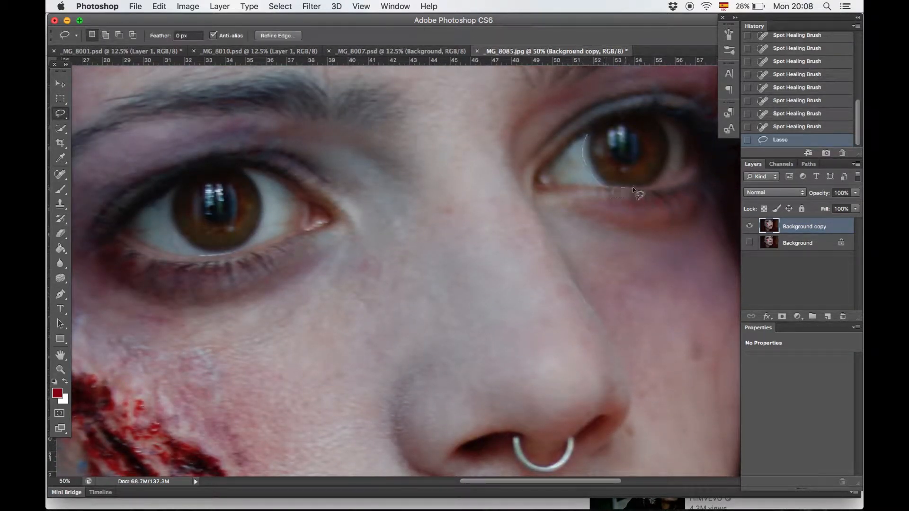
pyautogui.moveTo(643, 190)
pyautogui.mouseDown()
pyautogui.moveTo(669, 182)
pyautogui.moveTo(674, 157)
pyautogui.moveTo(670, 133)
pyautogui.moveTo(649, 115)
pyautogui.moveTo(616, 122)
pyautogui.moveTo(586, 147)
pyautogui.mouseUp()
pyautogui.press('q')
pyautogui.press('q')
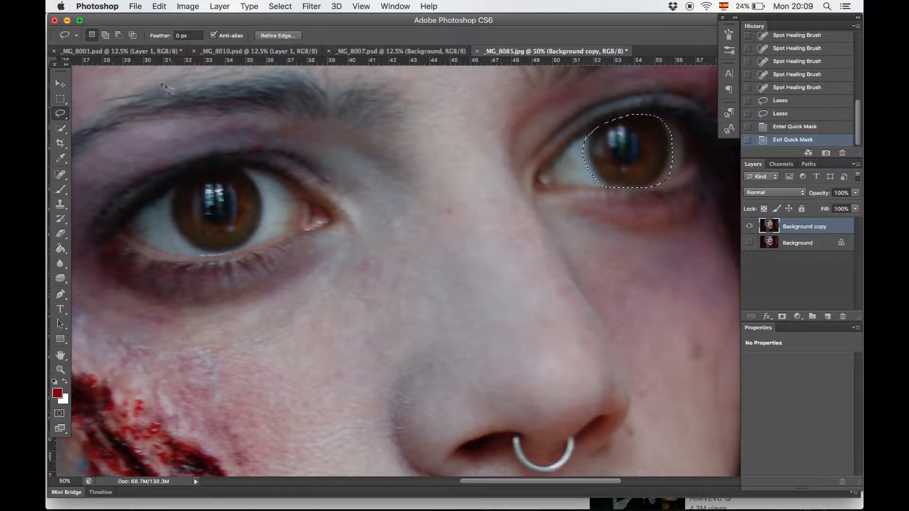
# Step: Add the iris of the image's left eye to the existing Lasso selection
pyautogui.click(105, 35)
pyautogui.moveTo(170, 193); pyautogui.dragTo(163, 220)
pyautogui.moveTo(199, 251); pyautogui.dragTo(251, 251)
pyautogui.moveTo(260, 190)
pyautogui.mouseDown()
pyautogui.moveTo(250, 170)
pyautogui.moveTo(229, 162)
pyautogui.moveTo(191, 172)
pyautogui.moveTo(170, 199)
pyautogui.mouseUp()
# Step: Enter Quick Mask and cover both iris openings with black using a 332 px brush at 89% hardness
pyautogui.press('q')
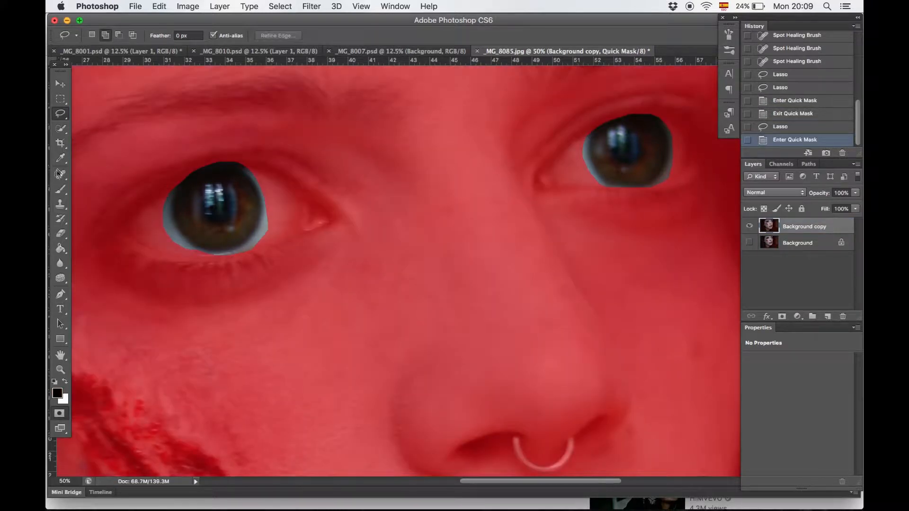
pyautogui.click(60, 189)
pyautogui.rightClick(162, 190)
pyautogui.click(267, 213)
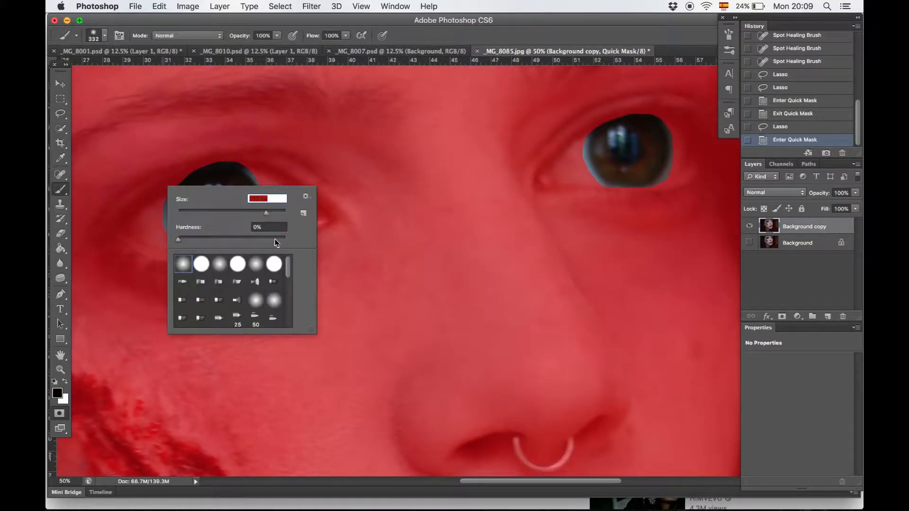
pyautogui.moveTo(212, 175)
pyautogui.mouseDown()
pyautogui.moveTo(179, 229)
pyautogui.moveTo(283, 195)
pyautogui.moveTo(239, 223)
pyautogui.mouseUp()
pyautogui.moveTo(615, 147)
pyautogui.mouseDown()
pyautogui.moveTo(701, 121)
pyautogui.moveTo(633, 133)
pyautogui.moveTo(634, 186)
pyautogui.moveTo(635, 161)
pyautogui.mouseUp()
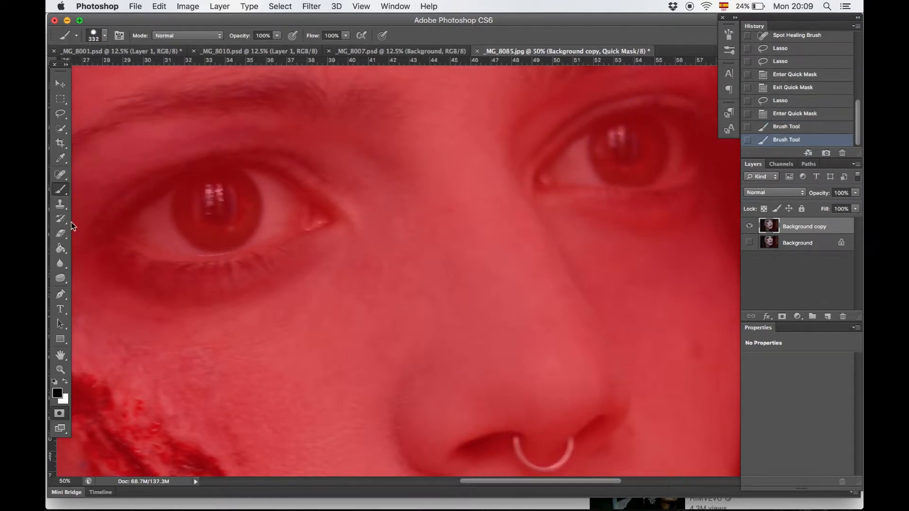
# Step: Erase the mask over each iris with a hard-edged Eraser at 100% opacity, about 311 px for the left eye and 289 px for the right
pyautogui.press('e')
pyautogui.rightClick(216, 214)
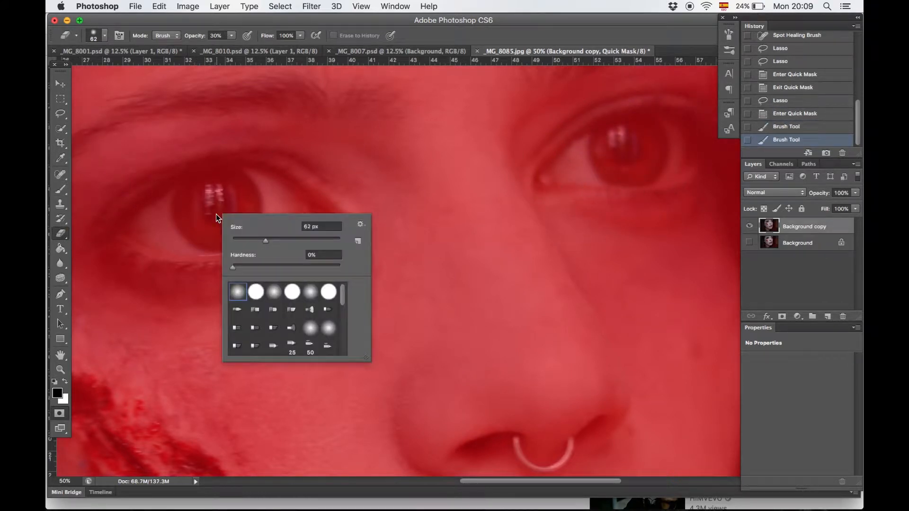
pyautogui.click(299, 244)
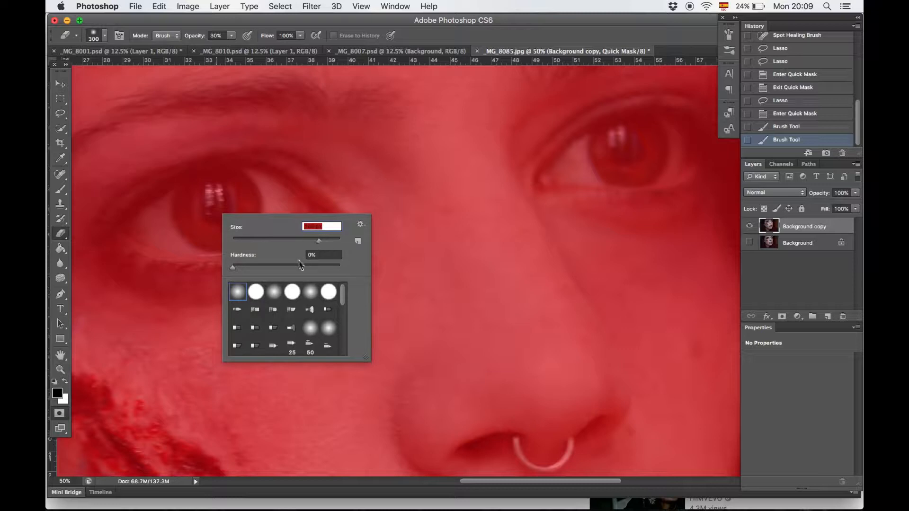
pyautogui.click(299, 266)
pyautogui.click(320, 268)
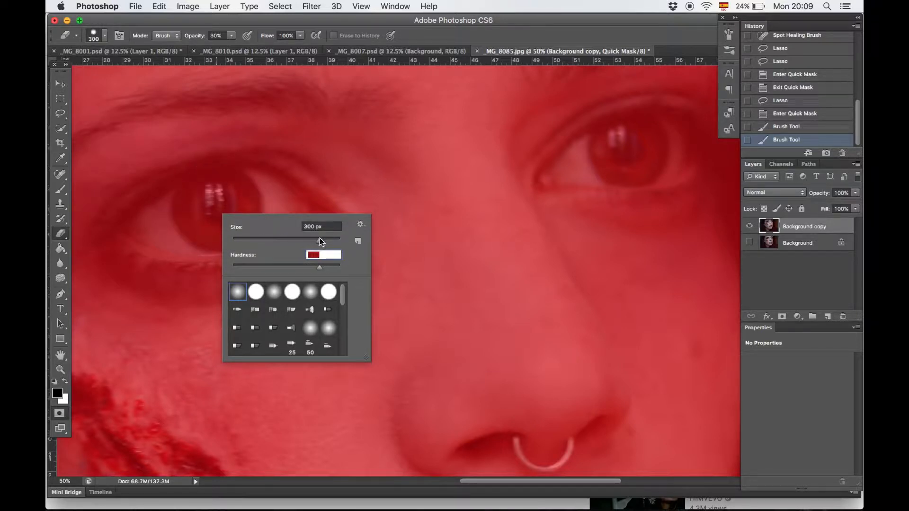
pyautogui.click(322, 240)
pyautogui.press('0')
pyautogui.click(209, 206)
pyautogui.click(237, 203)
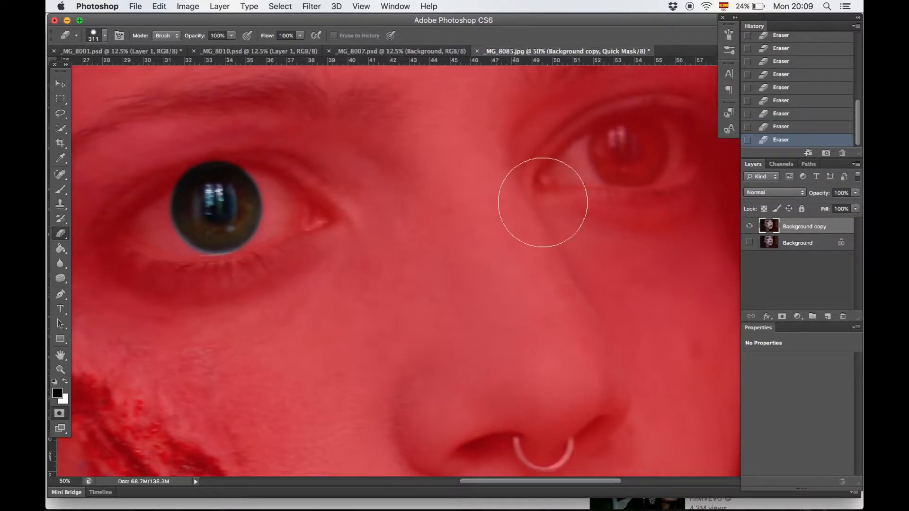
pyautogui.press('[')
pyautogui.click(629, 150)
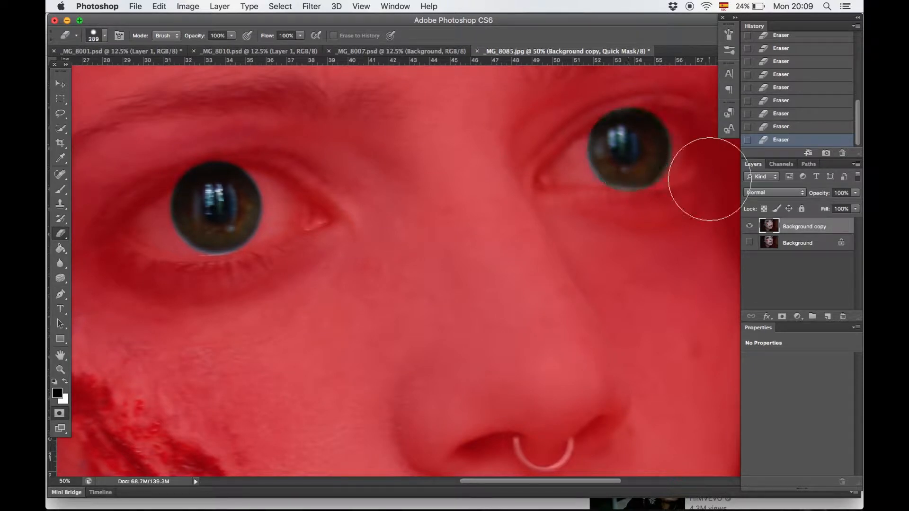
# Step: Paint the mask back over the upper edge of the left iris along the eyelid with a 77 px brush
pyautogui.press('b')
pyautogui.rightClick(182, 144)
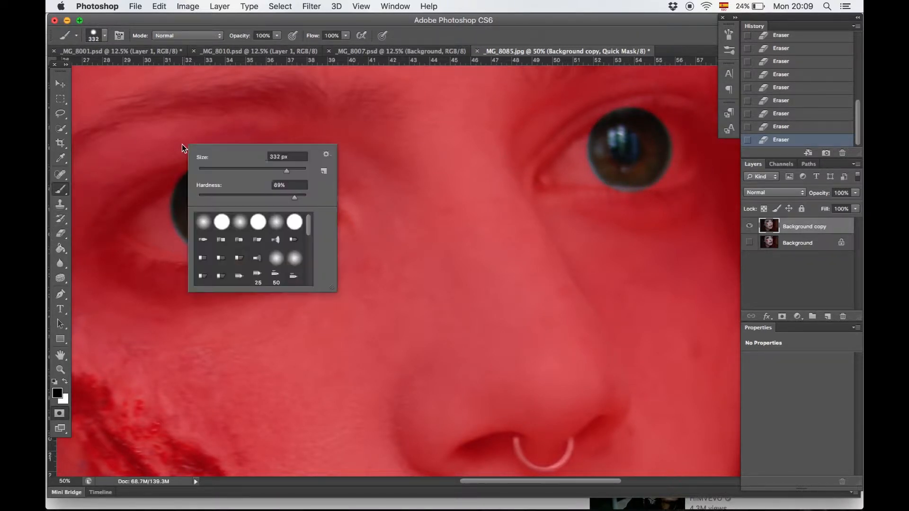
pyautogui.moveTo(236, 173)
pyautogui.mouseDown()
pyautogui.moveTo(229, 171)
pyautogui.moveTo(241, 175)
pyautogui.mouseUp()
pyautogui.click(165, 161)
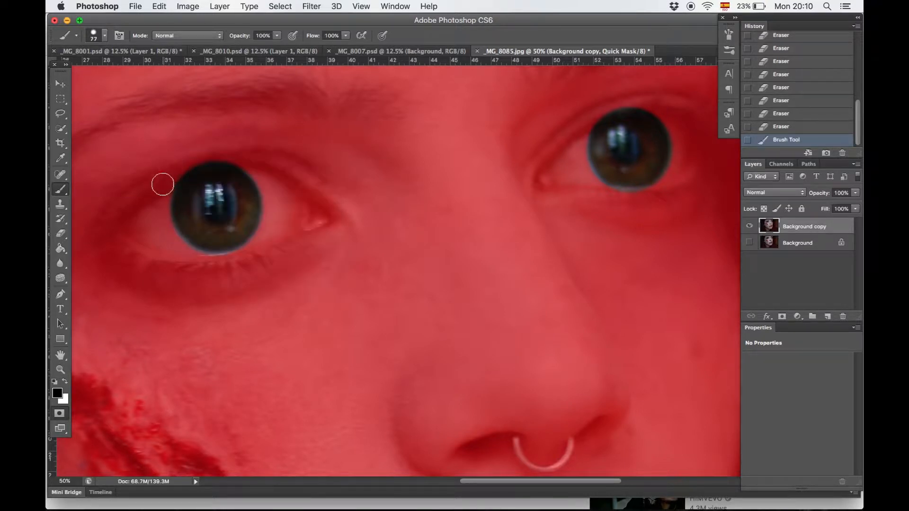
pyautogui.moveTo(225, 160)
pyautogui.mouseDown()
pyautogui.moveTo(268, 157)
pyautogui.moveTo(258, 162)
pyautogui.mouseUp()
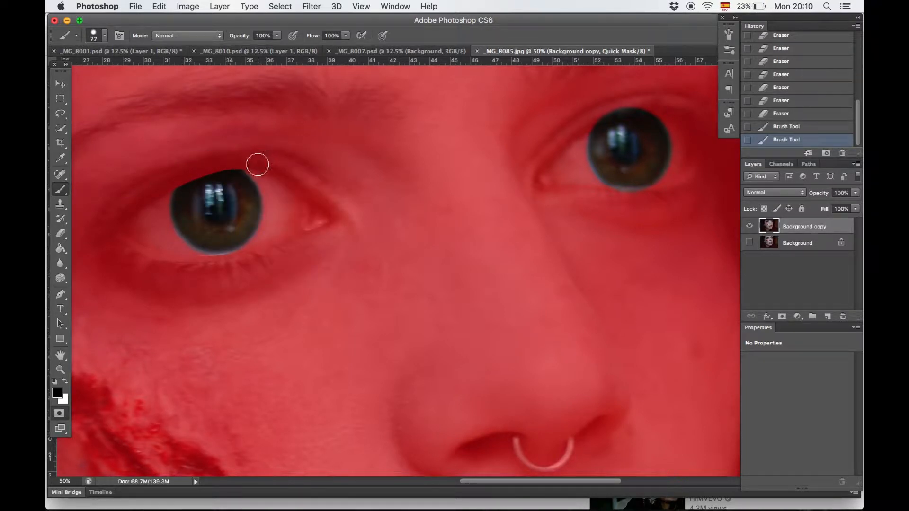
pyautogui.click(210, 160)
pyautogui.click(187, 170)
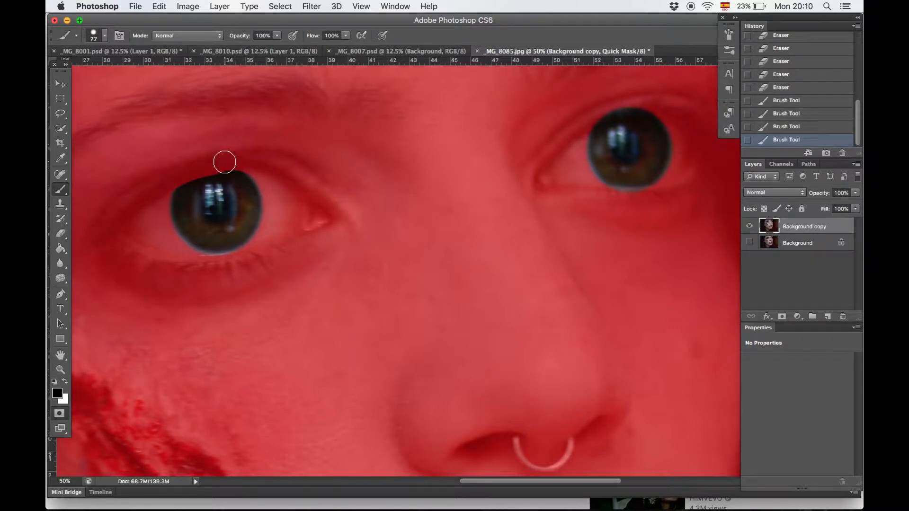
# Step: Mask the upper edge of the right iris along the eyelid, rolling back surplus strokes, and exit Quick Mask
pyautogui.moveTo(585, 122)
pyautogui.mouseDown()
pyautogui.moveTo(633, 106)
pyautogui.moveTo(681, 108)
pyautogui.moveTo(592, 112)
pyautogui.moveTo(554, 129)
pyautogui.moveTo(578, 129)
pyautogui.moveTo(607, 108)
pyautogui.mouseUp()
pyautogui.click(787, 76)
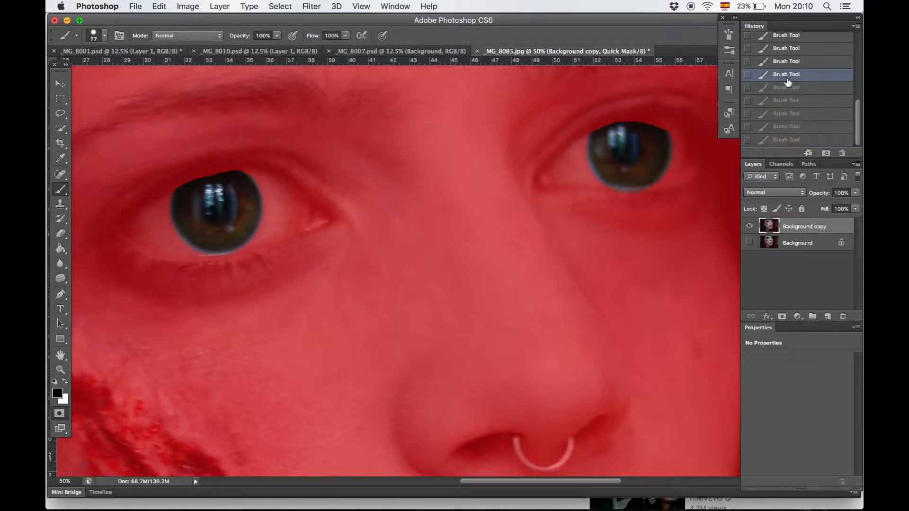
pyautogui.press('q')
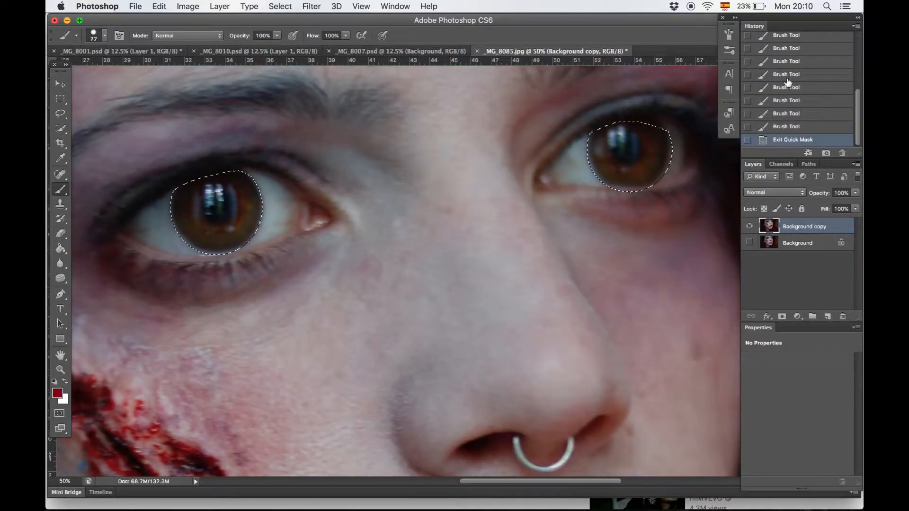
# Step: Refine the iris selection with an outward edge shift and slight smoothing, and copy the irises onto a new layer
pyautogui.click(311, 6)
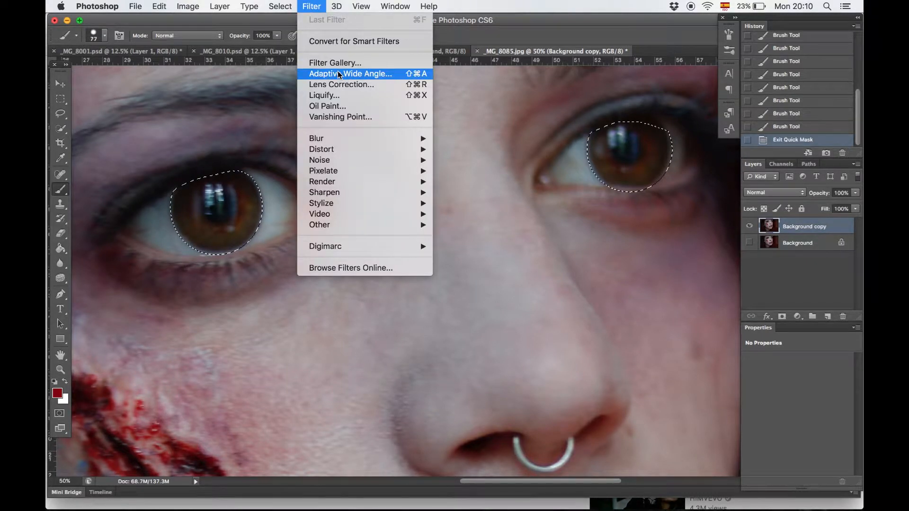
pyautogui.moveTo(280, 7)
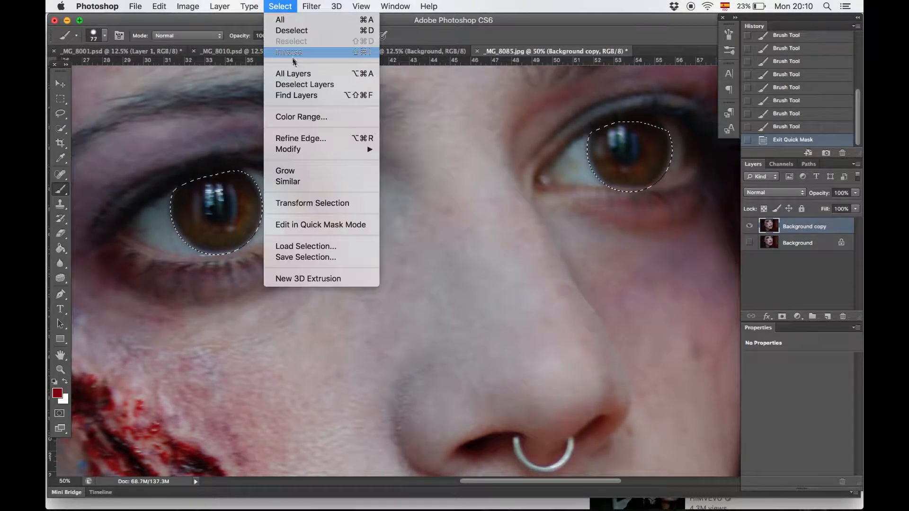
pyautogui.click(303, 138)
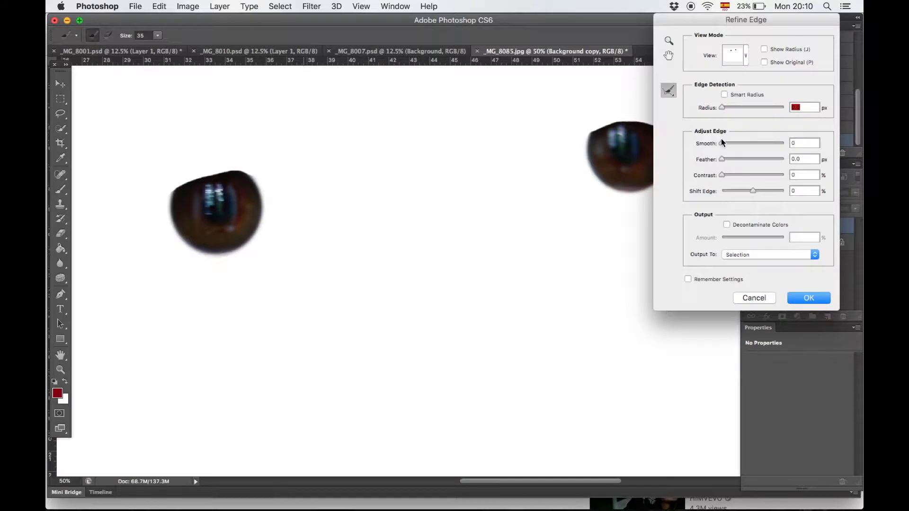
pyautogui.moveTo(755, 192); pyautogui.dragTo(764, 192)
pyautogui.moveTo(723, 146); pyautogui.dragTo(730, 145)
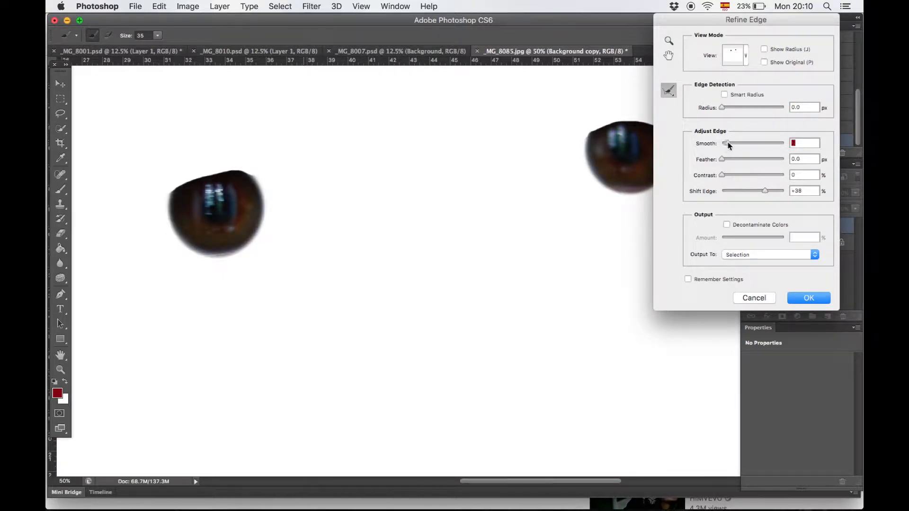
pyautogui.moveTo(765, 192); pyautogui.dragTo(767, 192)
pyautogui.click(809, 298)
pyautogui.press('super+c')
pyautogui.press('super+v')
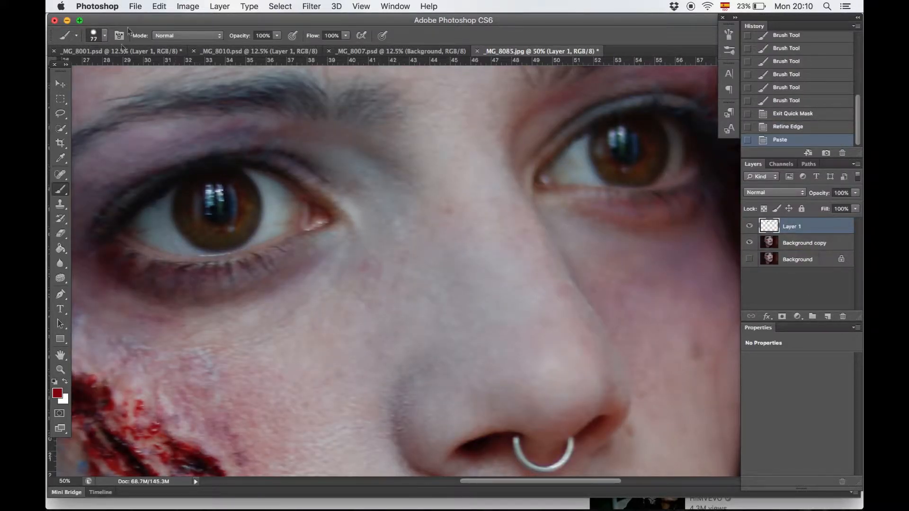
# Step: Start Replace Color on the iris layer, sample the brown of the left iris, and set the fuzziness to 100
pyautogui.click(194, 4)
pyautogui.moveTo(211, 42)
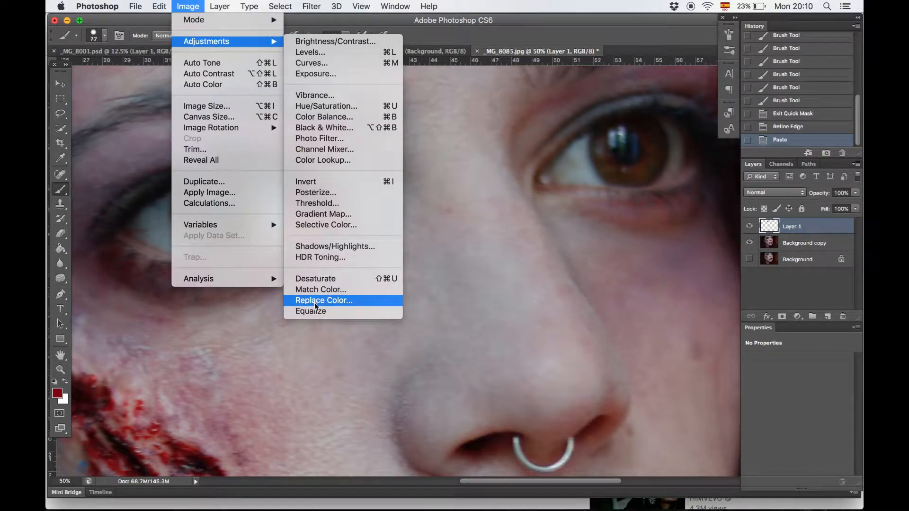
pyautogui.click(331, 302)
pyautogui.click(245, 225)
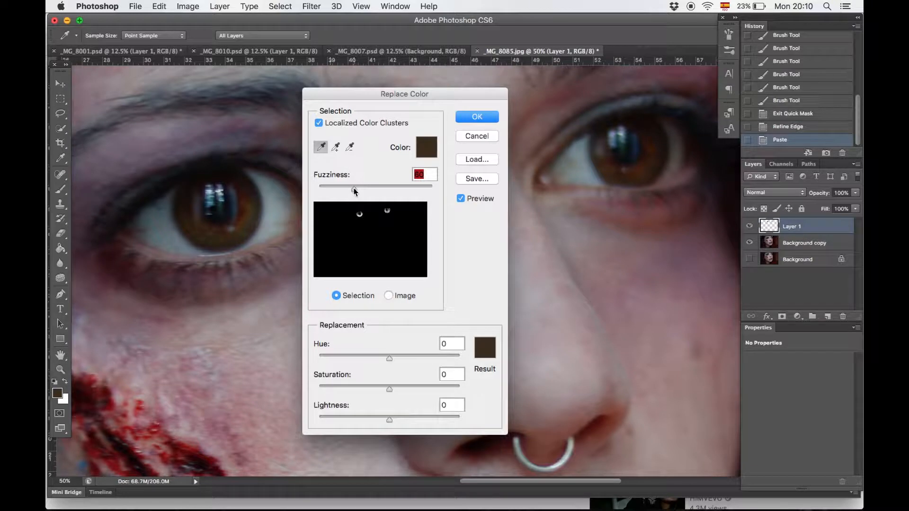
pyautogui.moveTo(369, 191); pyautogui.dragTo(378, 191)
# Step: Recolour the irises pale green-grey with hue +150, saturation -11 and lightness +17, and apply the replacement
pyautogui.moveTo(390, 360); pyautogui.dragTo(410, 361)
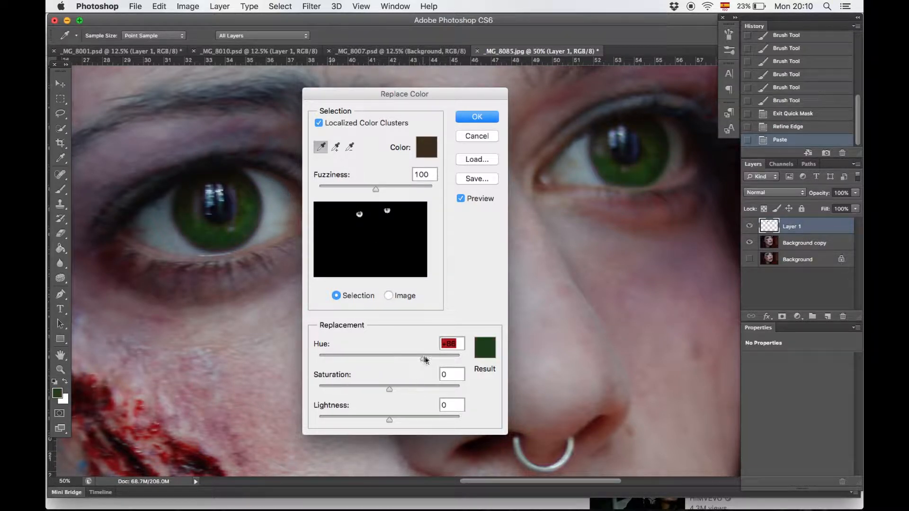
pyautogui.moveTo(440, 358); pyautogui.dragTo(448, 356)
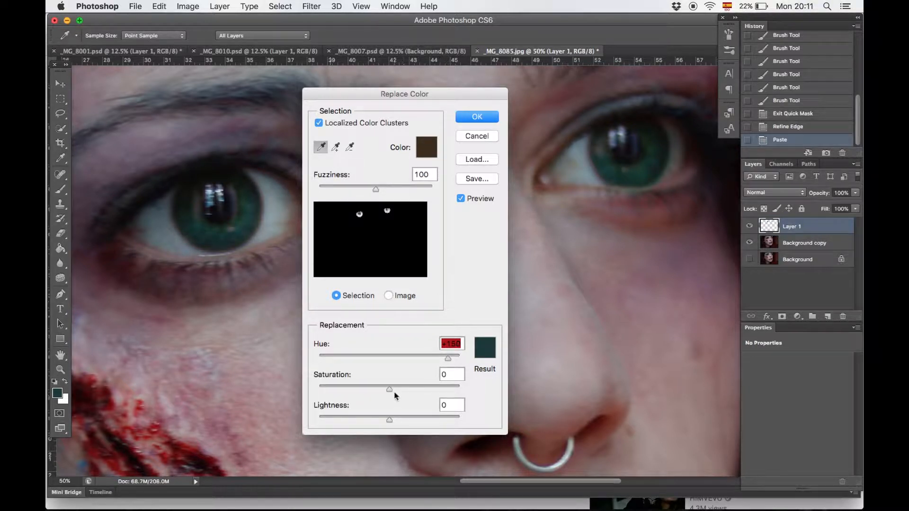
pyautogui.moveTo(389, 391); pyautogui.dragTo(399, 417)
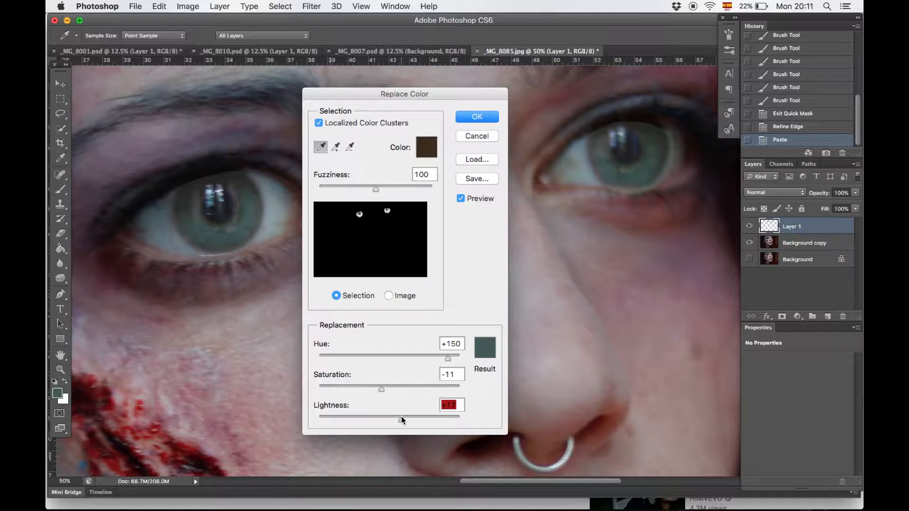
pyautogui.click(476, 118)
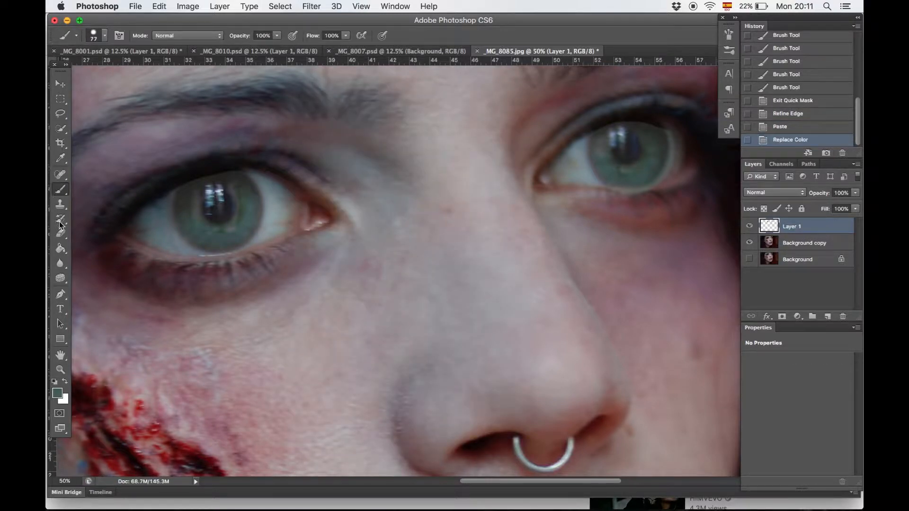
# Step: Examine the recoloured eyes in the whole portrait and inspect the face again at closer magnification
pyautogui.press('super+minus')
pyautogui.press('super+minus')
pyautogui.press('super+minus')
pyautogui.press('super+minus')
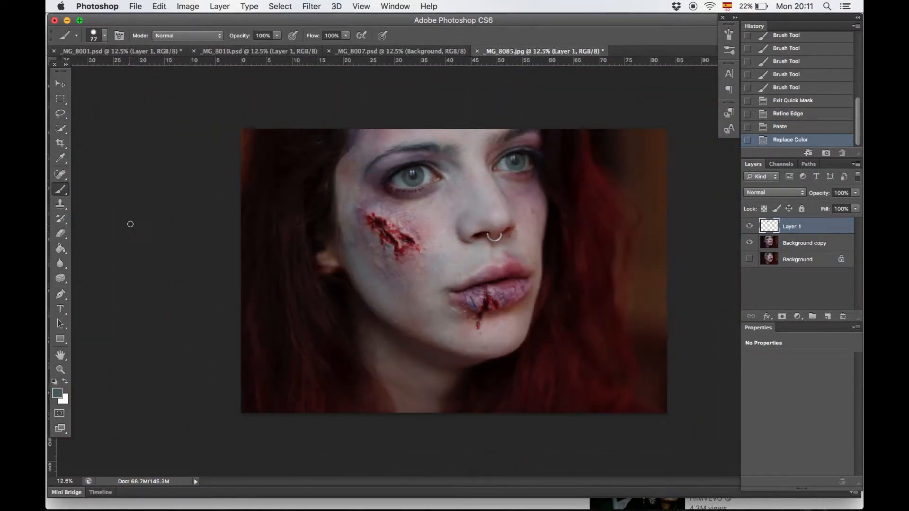
pyautogui.press('super+plus')
pyautogui.press('super+plus')
pyautogui.press('super+plus')
pyautogui.press('super+plus')
pyautogui.press('super+plus')
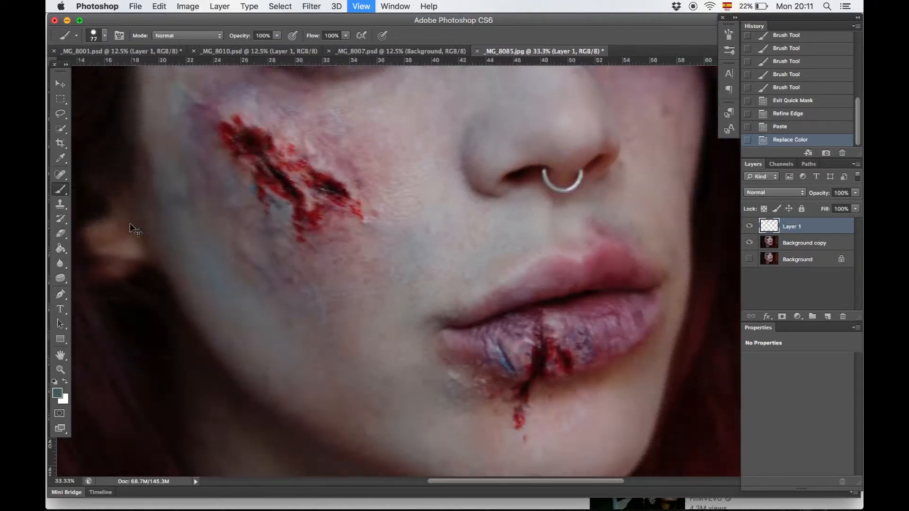
# Step: Erase the iris layer's overspill along the lower lid of the right-hand eye with a 50 px eraser
pyautogui.hscroll(10, 552, 326)
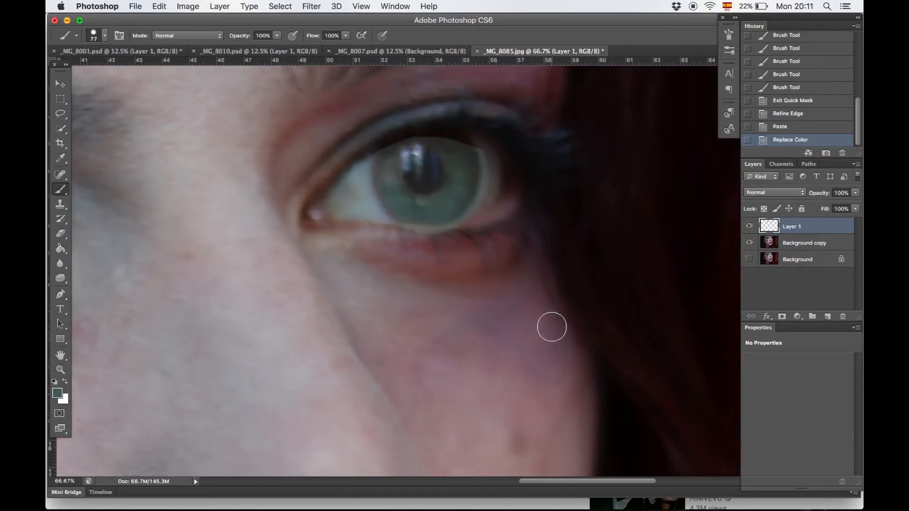
pyautogui.press('e')
pyautogui.rightClick(471, 297)
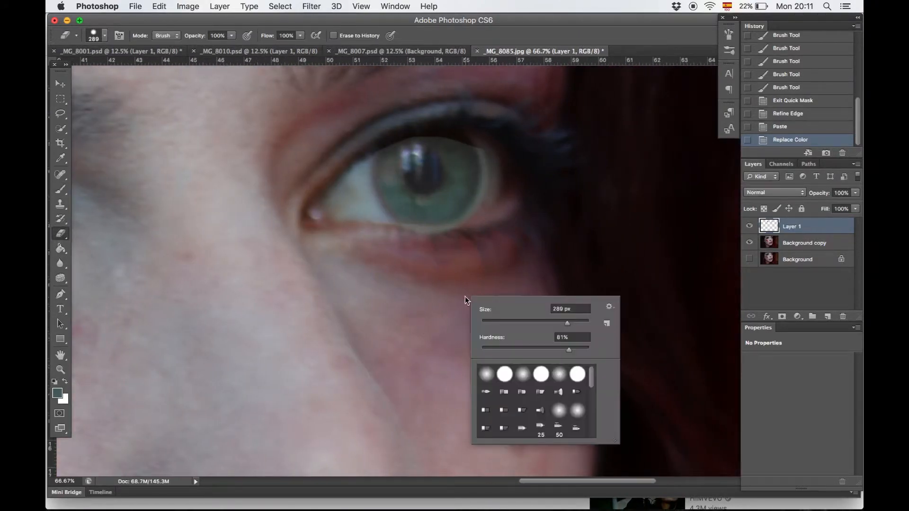
pyautogui.click(507, 323)
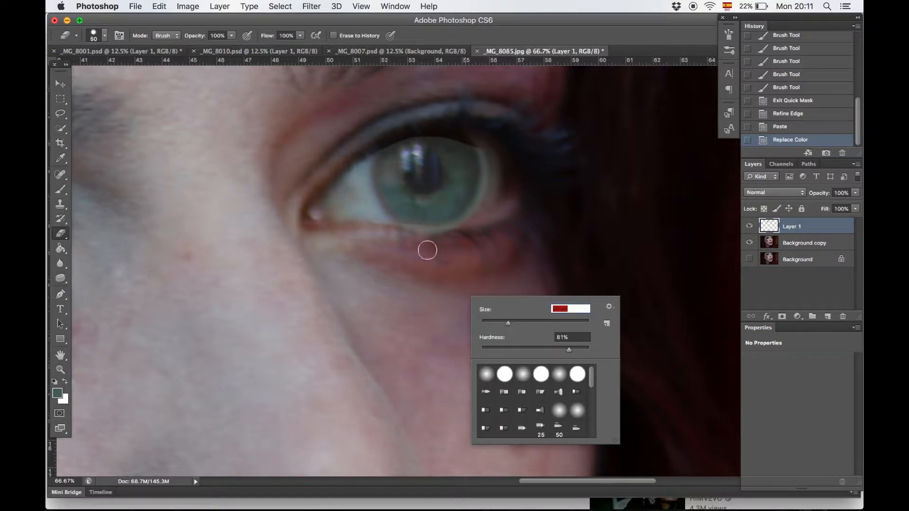
pyautogui.press('Return')
pyautogui.moveTo(404, 235); pyautogui.dragTo(446, 243)
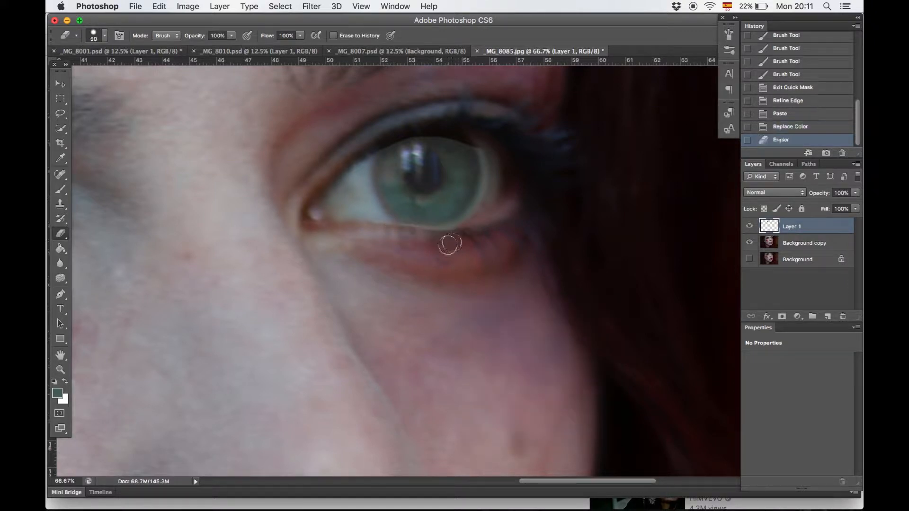
# Step: Resize the eraser to 84 px and erase the remaining colour spill around the iris edges
pyautogui.rightClick(444, 255)
pyautogui.click(476, 310)
pyautogui.press('Return')
pyautogui.moveTo(400, 234); pyautogui.dragTo(416, 234)
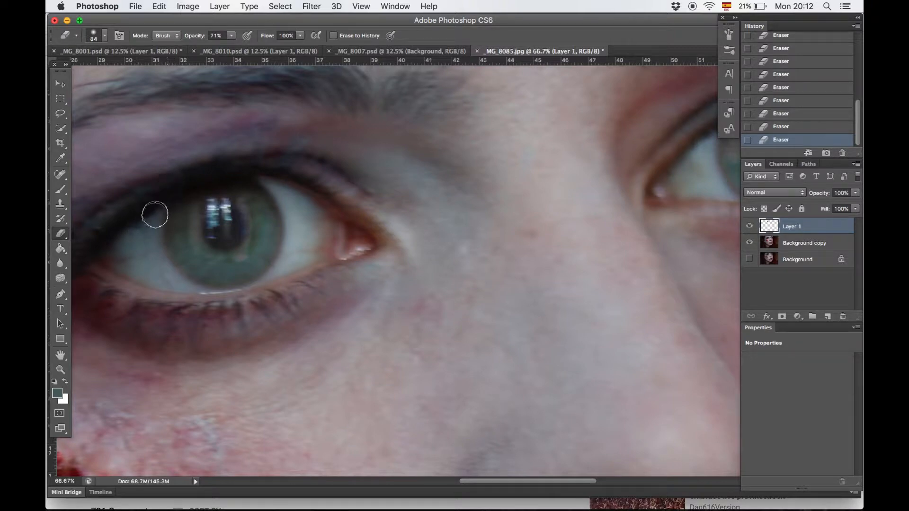
# Step: Check the cleaned iris edges in the whole portrait and return to a close view of the face
pyautogui.press('super+minus')
pyautogui.press('super+minus')
pyautogui.press('super+minus')
pyautogui.press('super+minus')
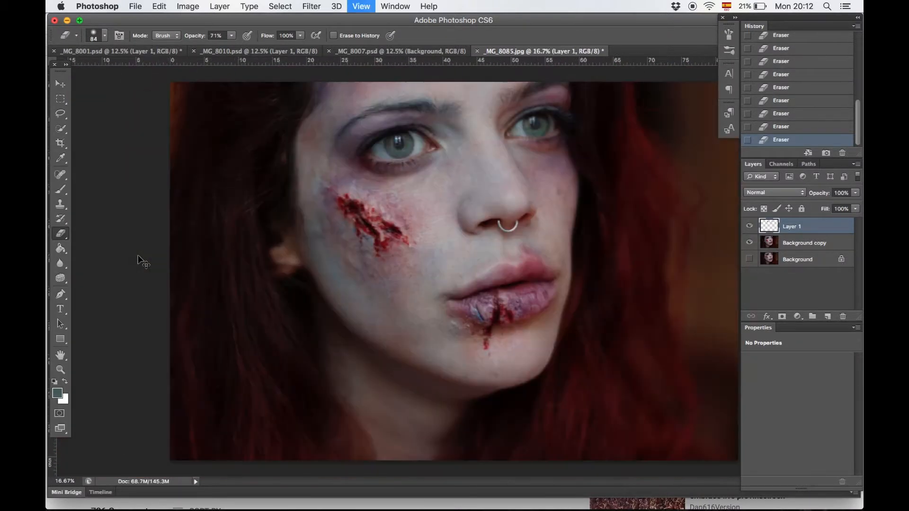
pyautogui.press('super+equal')
pyautogui.press('super+equal')
pyautogui.press('super+equal')
pyautogui.press('super+equal')
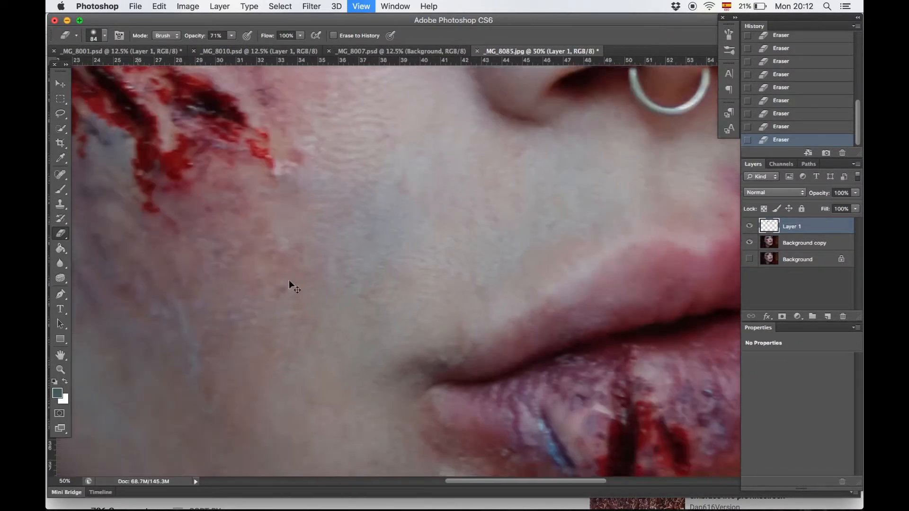
# Step: Set the foreground colour to pale blue #85b1bb for painting on the Eyes2 layer
pyautogui.scroll(5, 289, 281)
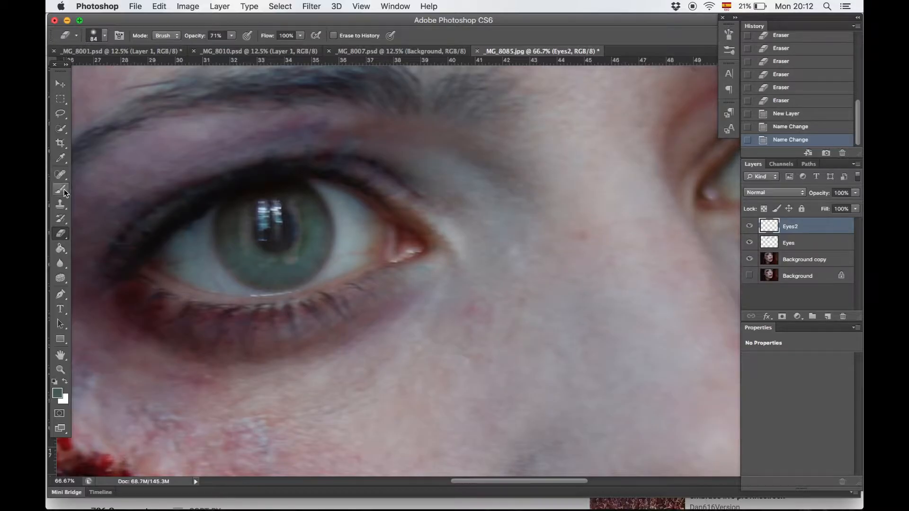
pyautogui.press('i')
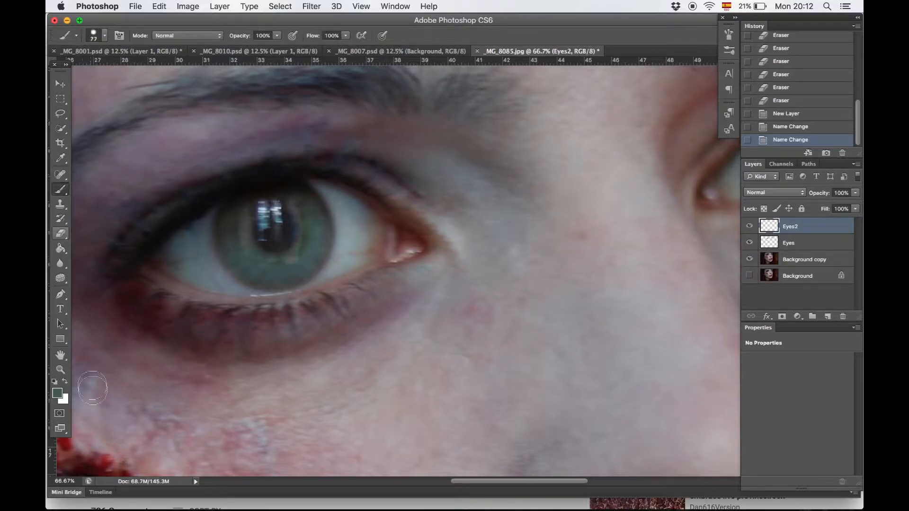
pyautogui.click(57, 394)
pyautogui.click(311, 243)
pyautogui.click(326, 248)
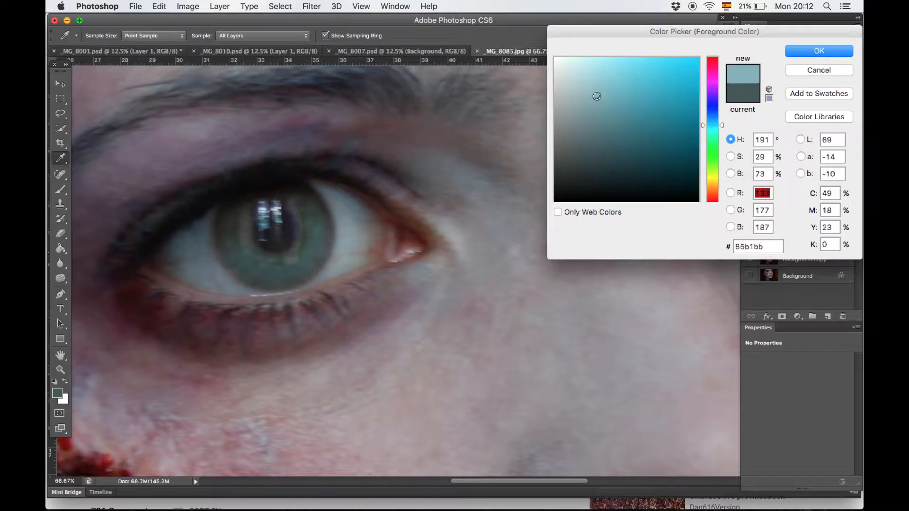
pyautogui.press('Return')
# Step: Paint a solid pale blue disc over the pupil of each eye on the Eyes2 layer with the brush
pyautogui.press('b')
pyautogui.moveTo(280, 216)
pyautogui.mouseDown()
pyautogui.moveTo(263, 225)
pyautogui.moveTo(263, 244)
pyautogui.moveTo(282, 242)
pyautogui.moveTo(285, 225)
pyautogui.moveTo(270, 215)
pyautogui.moveTo(256, 219)
pyautogui.moveTo(253, 234)
pyautogui.moveTo(288, 251)
pyautogui.moveTo(284, 211)
pyautogui.moveTo(266, 233)
pyautogui.mouseUp()
pyautogui.hscroll(5, 545, 249)
pyautogui.moveTo(652, 189)
pyautogui.mouseDown()
pyautogui.moveTo(650, 166)
pyautogui.moveTo(670, 147)
pyautogui.moveTo(642, 147)
pyautogui.moveTo(659, 167)
pyautogui.moveTo(653, 158)
pyautogui.mouseUp()
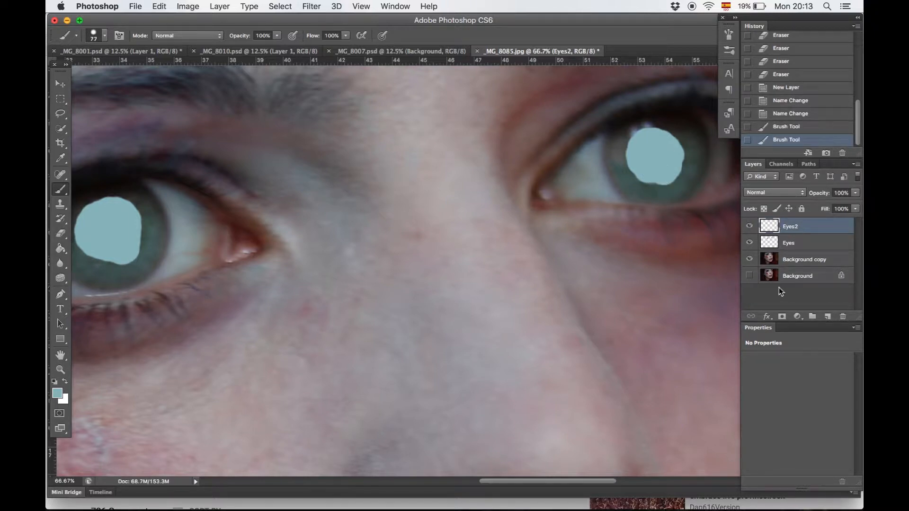
# Step: Set the Eyes2 layer's blending options to Screen mode at 64% opacity
pyautogui.click(768, 316)
pyautogui.click(770, 325)
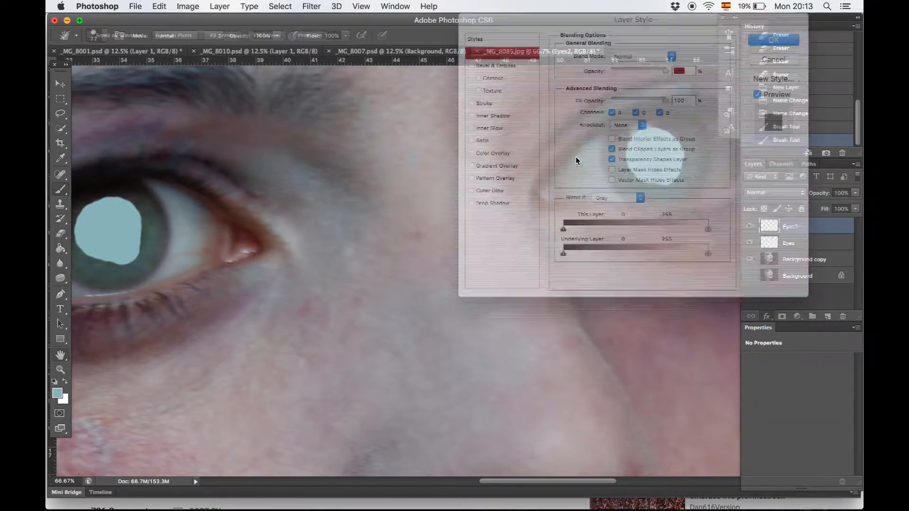
pyautogui.moveTo(598, 19); pyautogui.dragTo(374, 240)
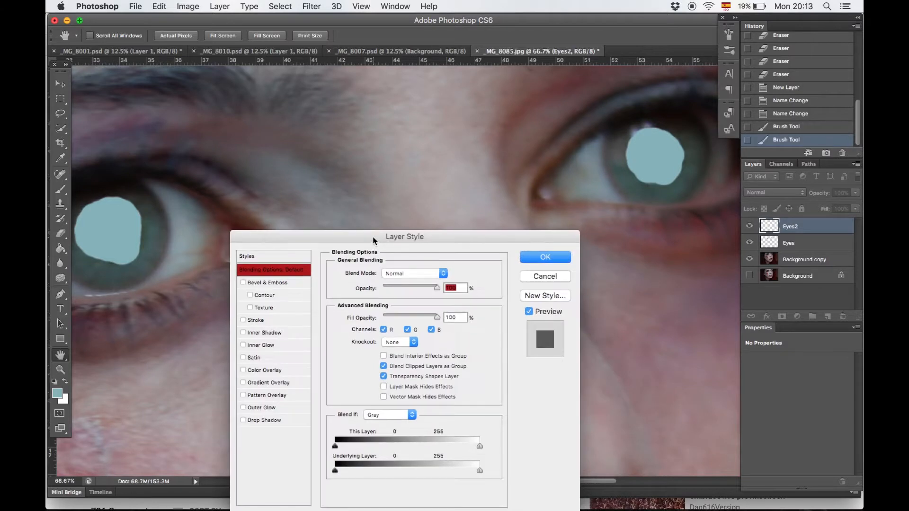
pyautogui.click(407, 273)
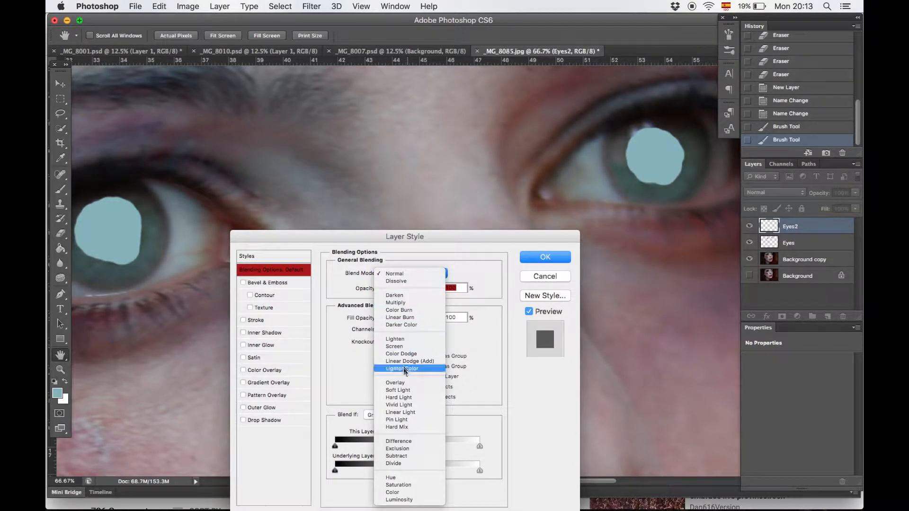
pyautogui.click(402, 347)
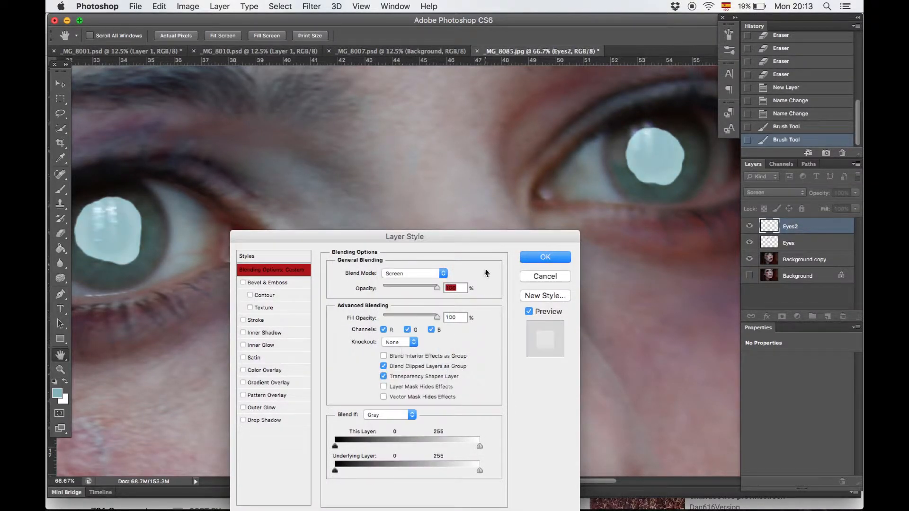
pyautogui.moveTo(428, 289)
pyautogui.mouseDown()
pyautogui.moveTo(407, 291)
pyautogui.moveTo(416, 290)
pyautogui.mouseUp()
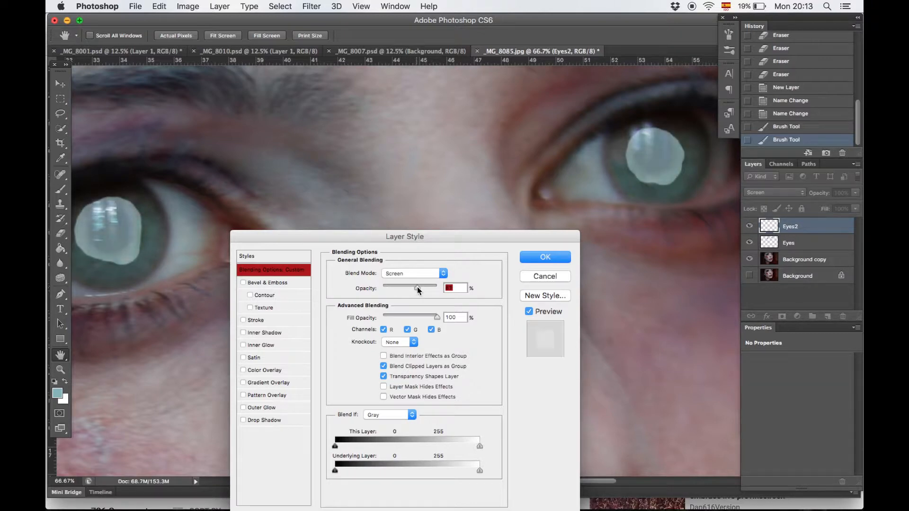
pyautogui.click(539, 258)
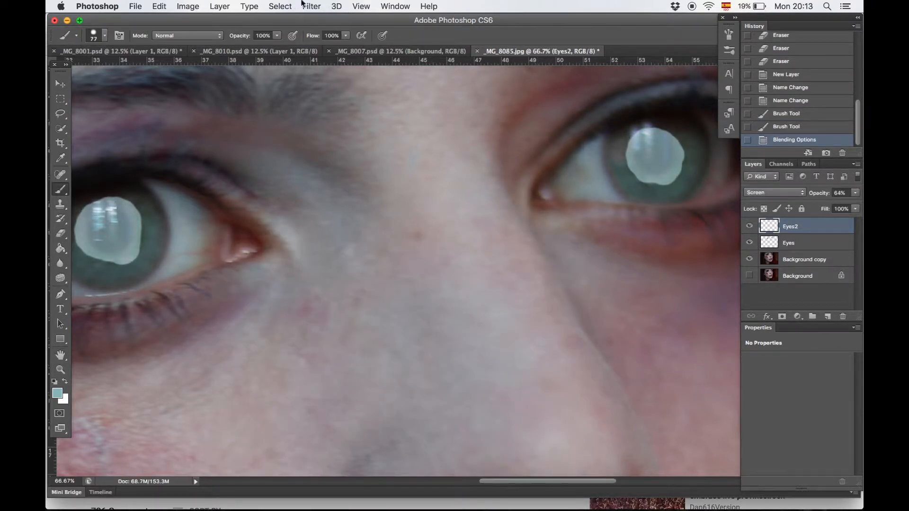
# Step: Apply a Gaussian Blur to the Eyes2 layer so the pale discs blend softly into the irises
pyautogui.click(301, 5)
pyautogui.moveTo(351, 139)
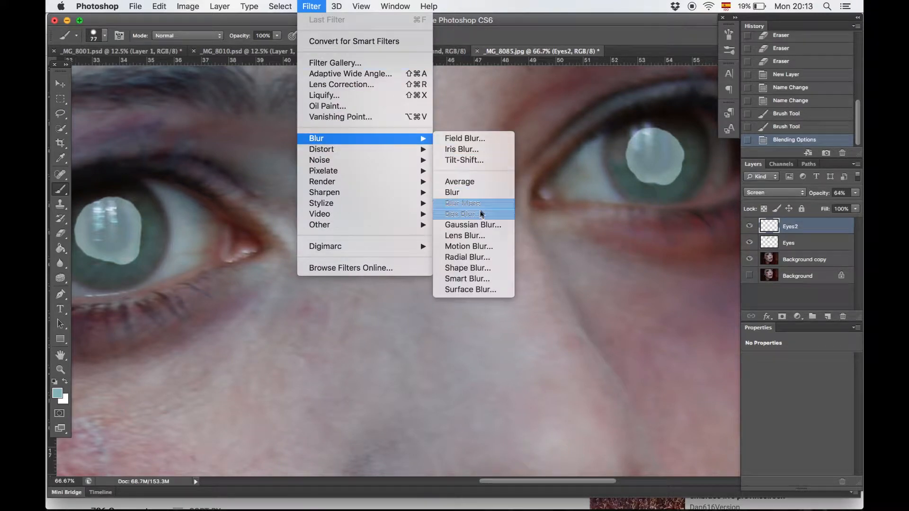
pyautogui.click(471, 224)
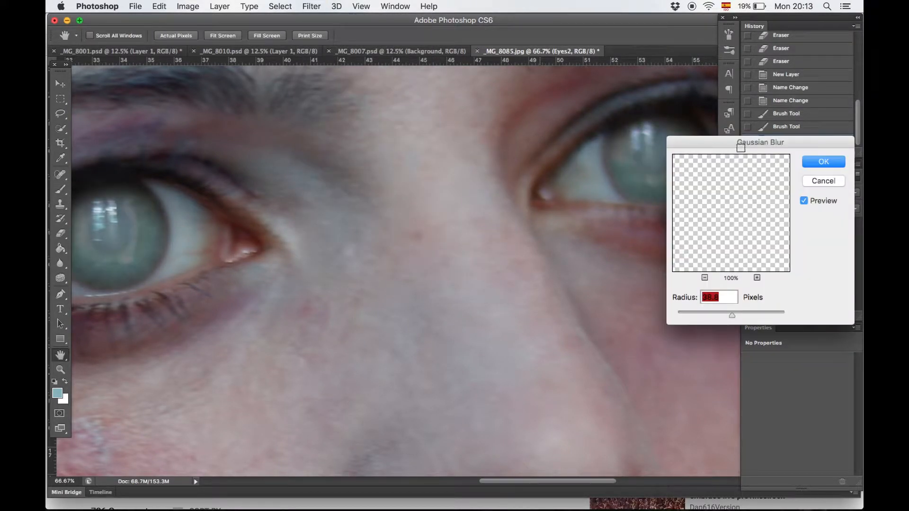
pyautogui.moveTo(740, 142); pyautogui.dragTo(392, 231)
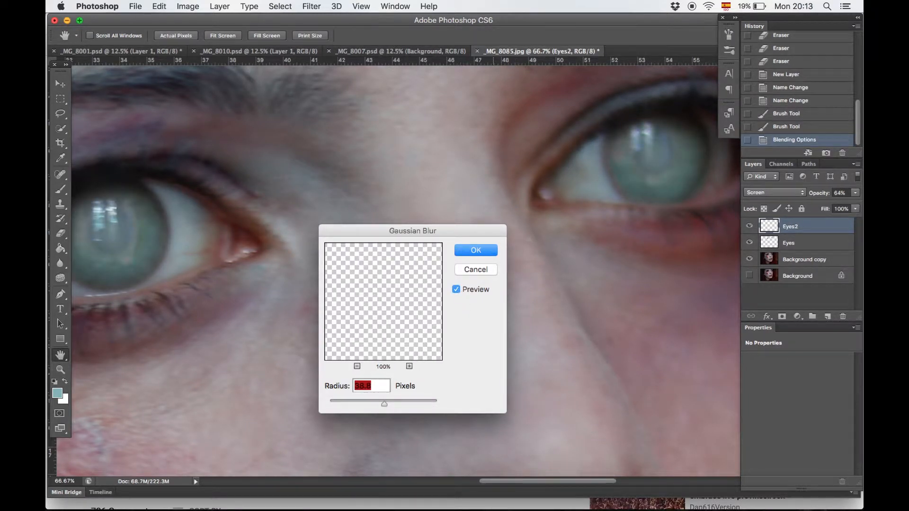
pyautogui.click(495, 250)
# Step: Lower the Eyes2 layer's opacity to 55% while judging the eyes in the whole portrait
pyautogui.press('super+minus')
pyautogui.press('super+minus')
pyautogui.press('super+minus')
pyautogui.press('super+minus')
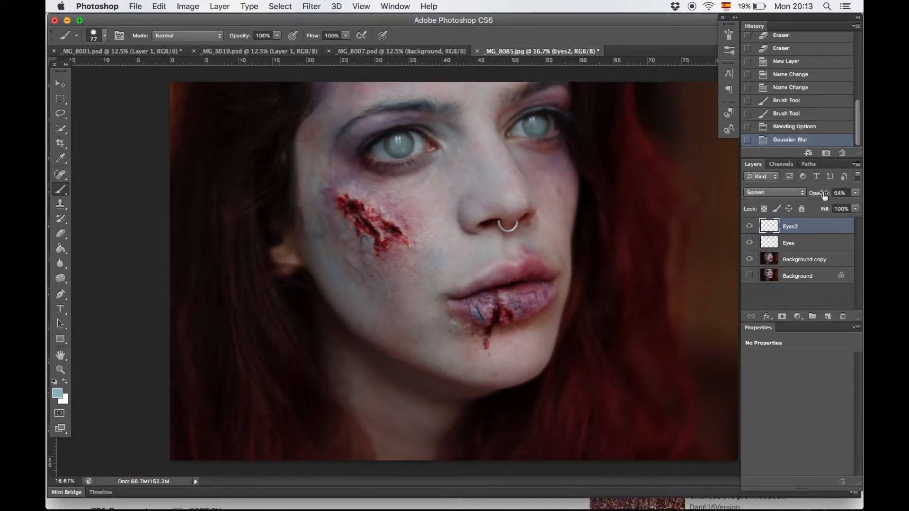
pyautogui.moveTo(811, 195); pyautogui.dragTo(819, 195)
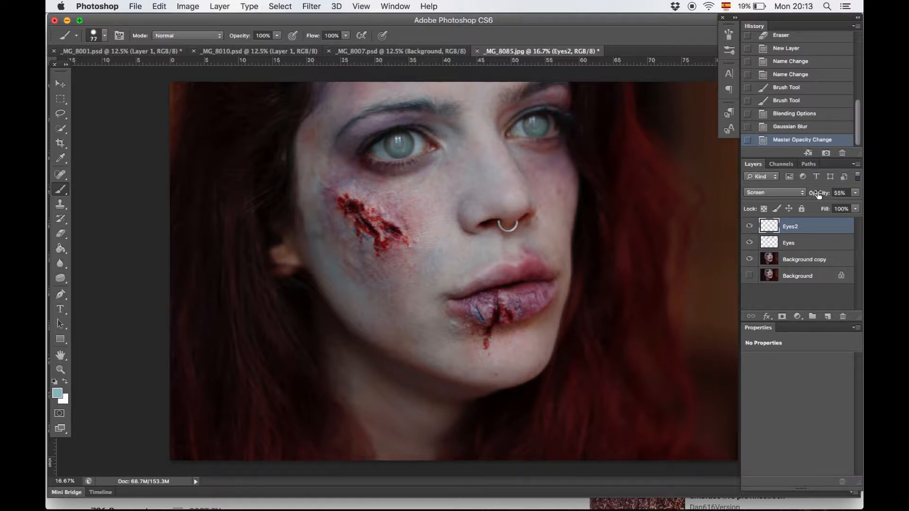
# Step: Soften the left-hand iris on the Eyes layer with the Blur tool, raising its strength to 42%
pyautogui.click(798, 250)
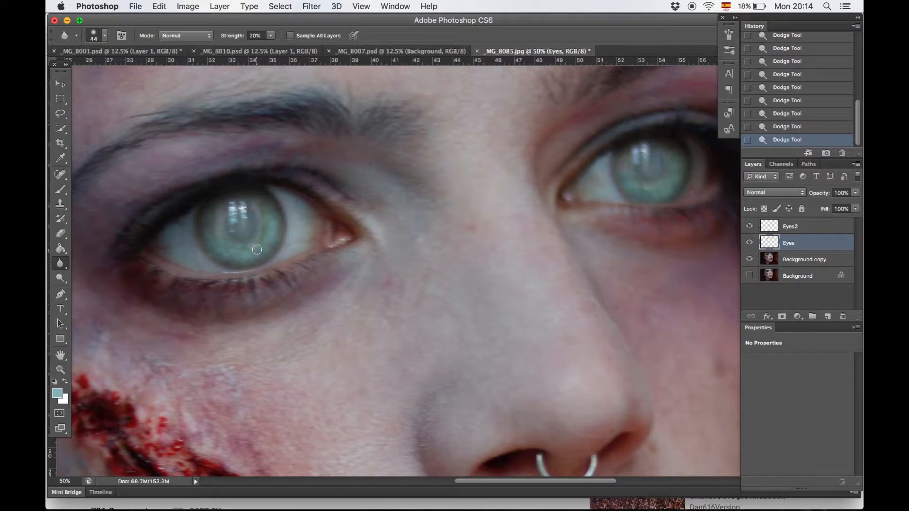
pyautogui.moveTo(259, 248); pyautogui.dragTo(259, 235)
pyautogui.click(259, 208)
pyautogui.moveTo(230, 36); pyautogui.dragTo(239, 35)
pyautogui.click(256, 247)
pyautogui.click(259, 211)
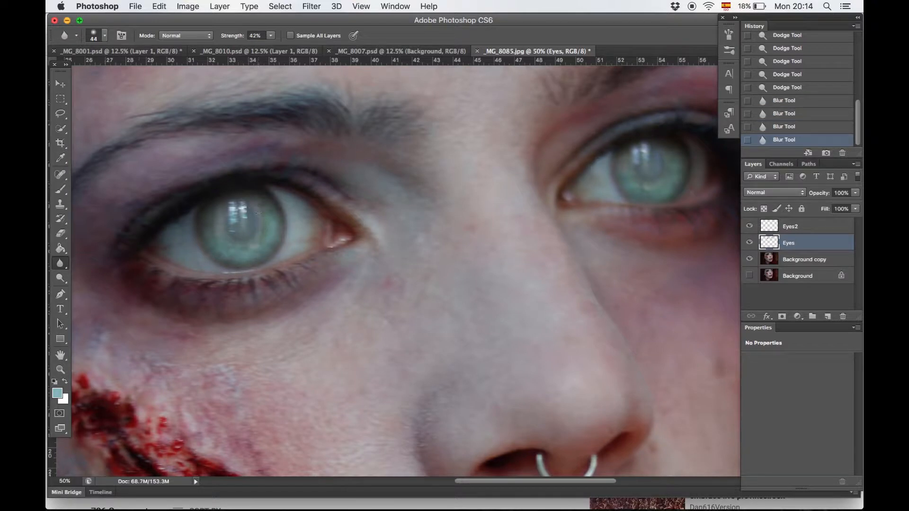
# Step: Smooth uneven spots in the left-hand iris on the Eyes layer with the content-aware Spot Healing Brush
pyautogui.click(62, 178)
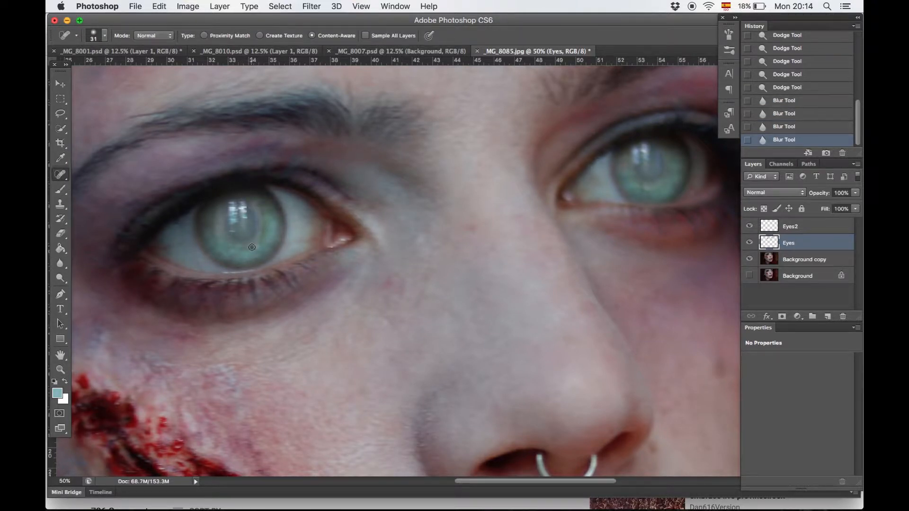
pyautogui.click(257, 247)
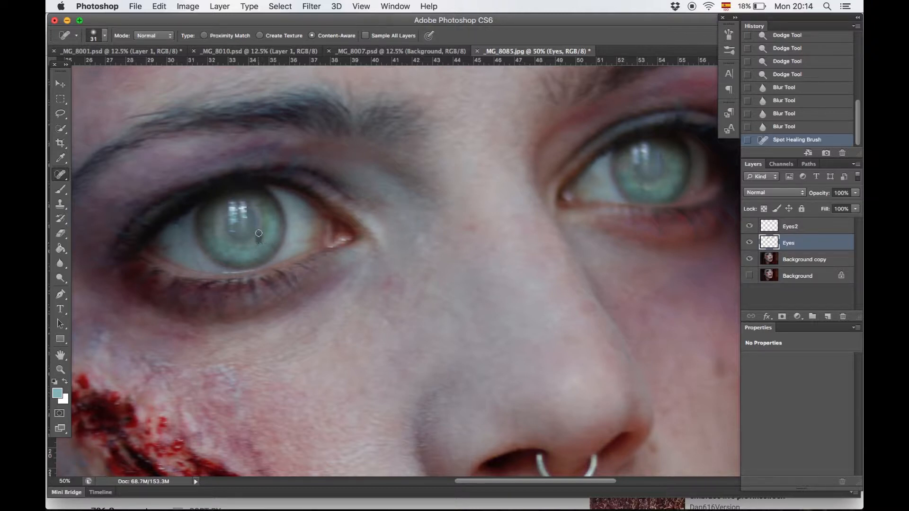
pyautogui.click(271, 225)
pyautogui.click(263, 220)
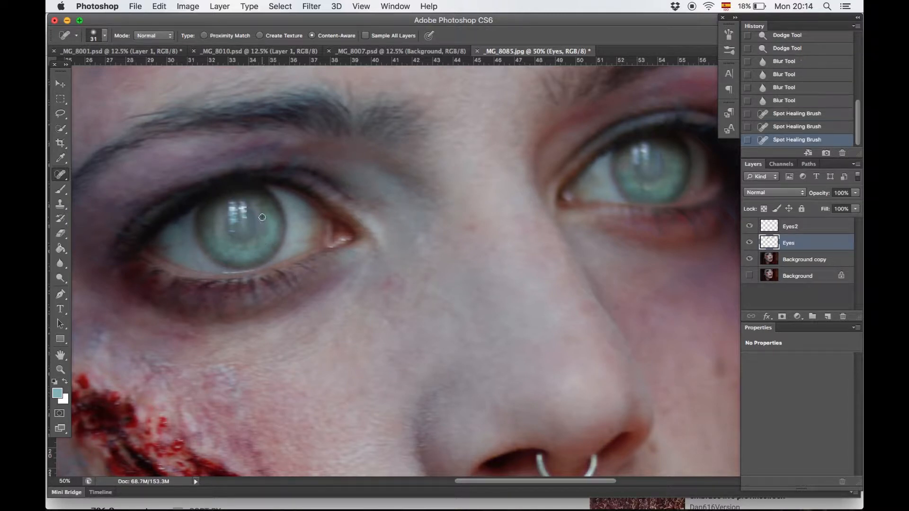
pyautogui.click(263, 210)
pyautogui.click(258, 207)
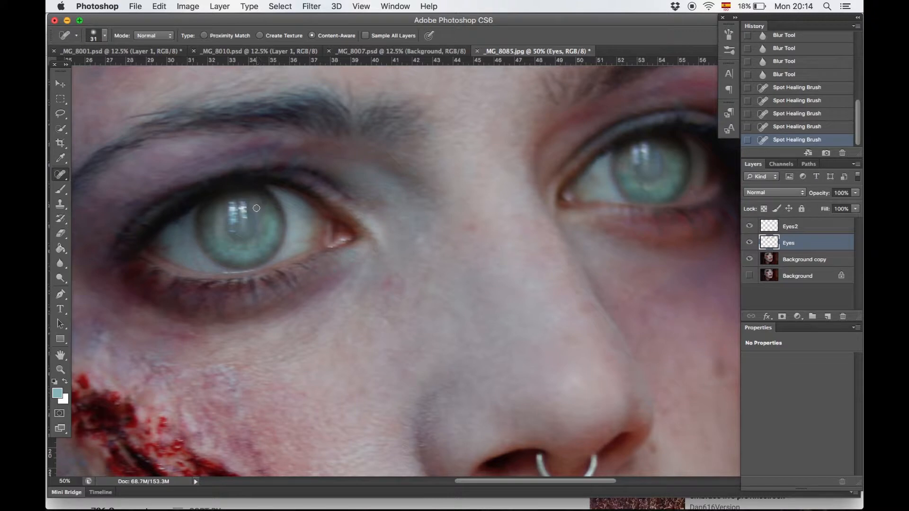
pyautogui.click(257, 226)
pyautogui.click(219, 216)
pyautogui.click(215, 218)
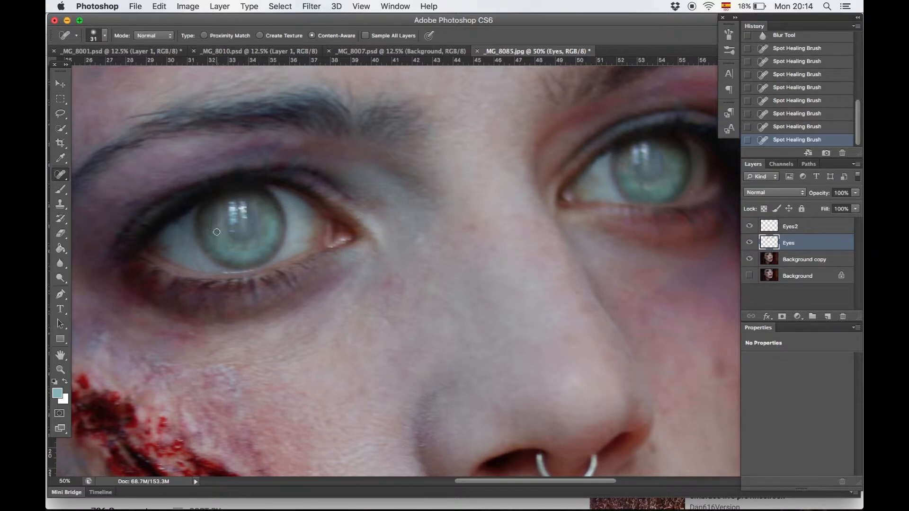
pyautogui.click(217, 236)
pyautogui.hscroll(4, 504, 214)
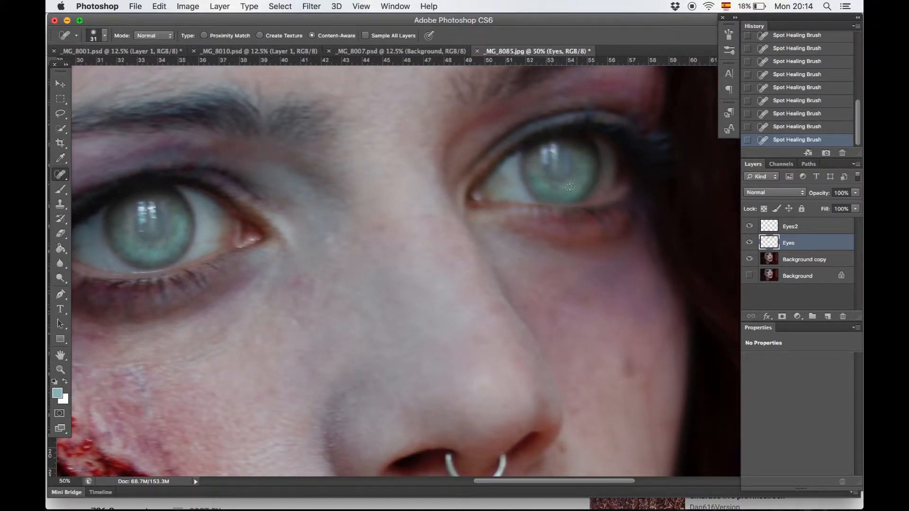
# Step: Add a Curves adjustment layer above Eyes2, shape an S-curve with brighter highlights and darker shadows, and compare the portrait with and without it
pyautogui.press('super+minus')
pyautogui.press('super+minus')
pyautogui.press('super+minus')
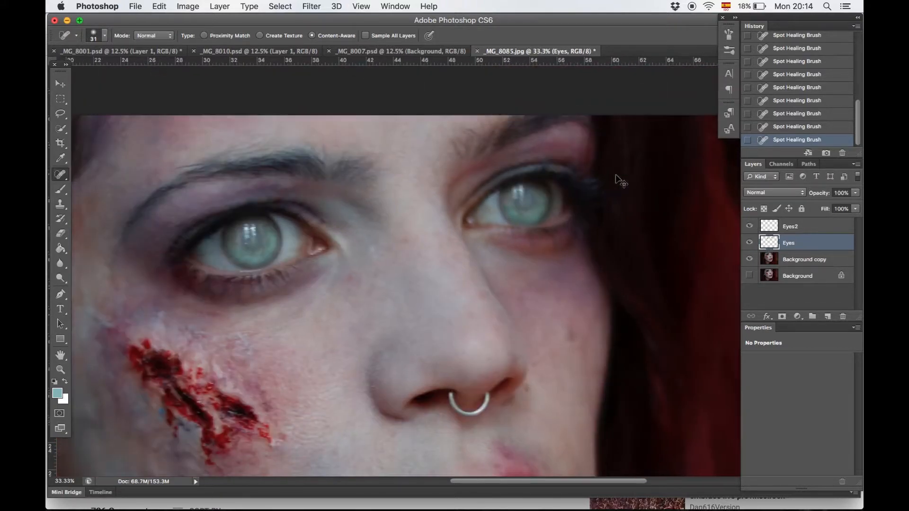
pyautogui.press('super+minus')
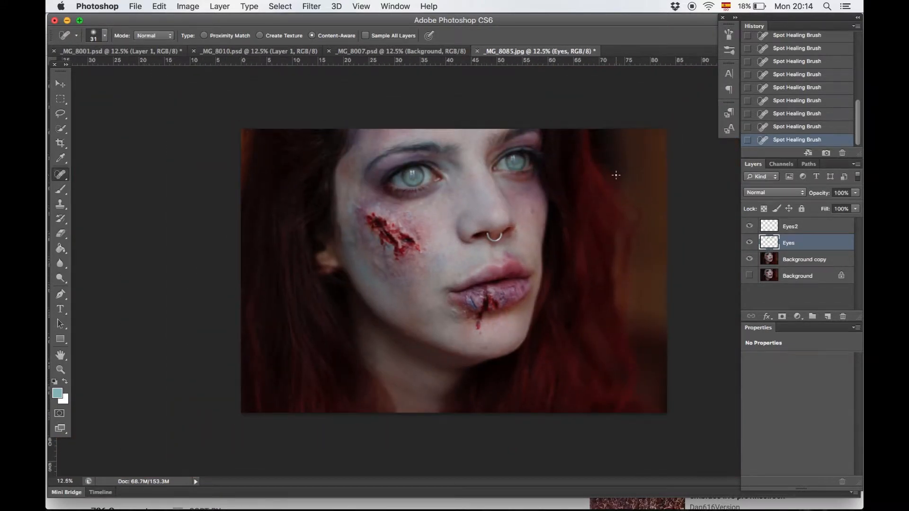
pyautogui.press('super+plus')
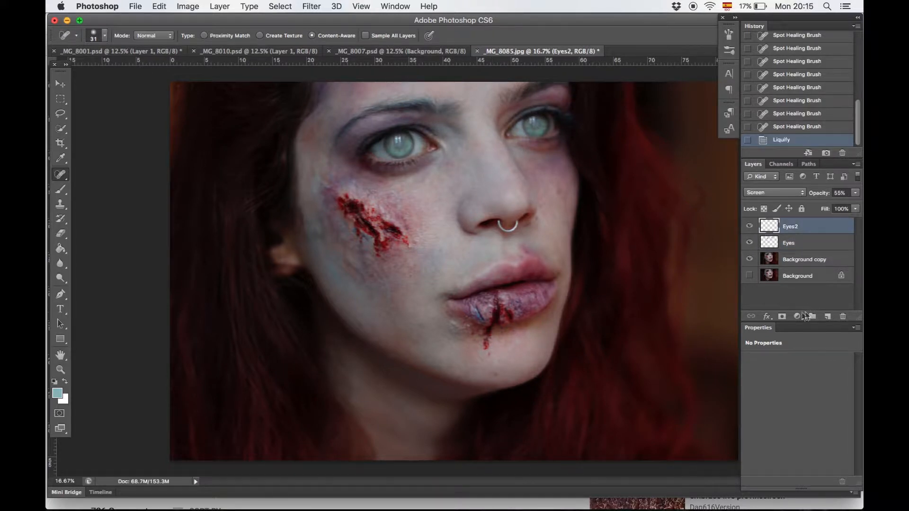
pyautogui.click(798, 316)
pyautogui.click(814, 369)
pyautogui.moveTo(816, 415); pyautogui.dragTo(816, 408)
pyautogui.moveTo(786, 449); pyautogui.dragTo(784, 452)
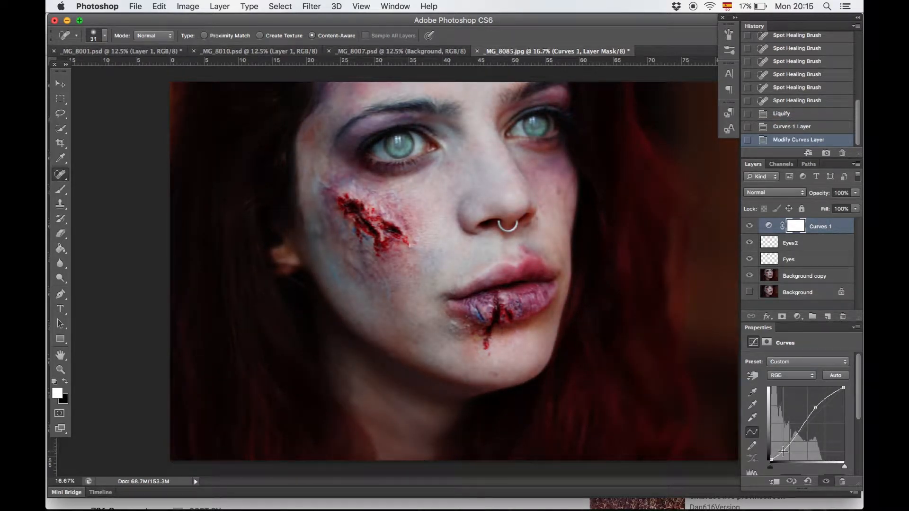
pyautogui.click(750, 226)
pyautogui.click(750, 226)
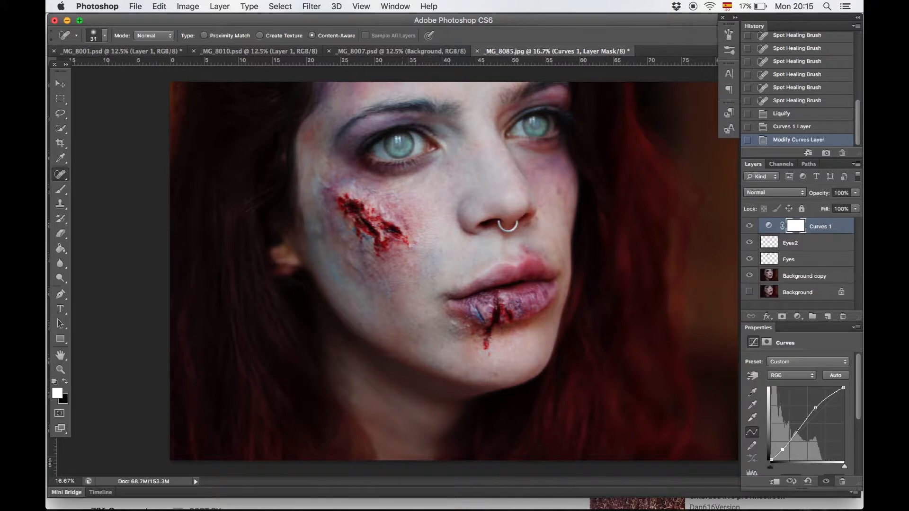
# Step: Paint black over both irises on the Curves 1 mask with a soft 119 px brush to remove the contrast boost there
pyautogui.click(60, 190)
pyautogui.click(65, 382)
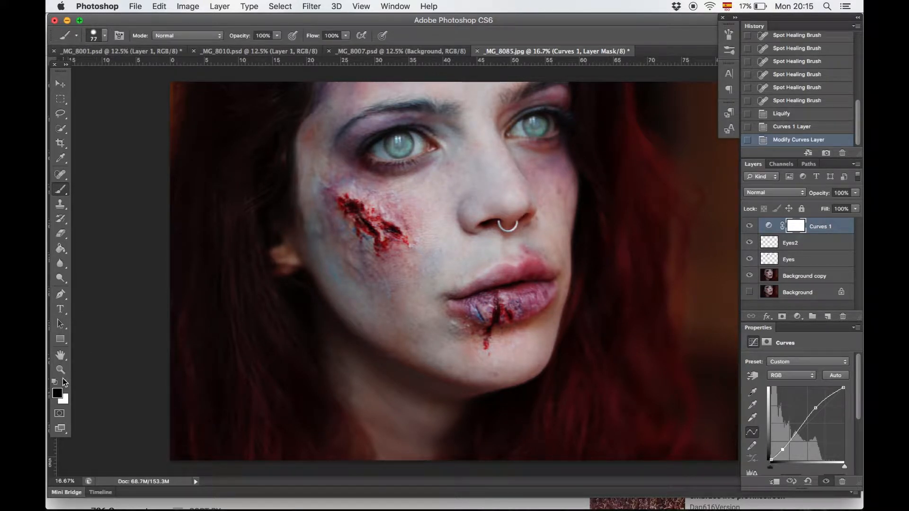
pyautogui.rightClick(536, 147)
pyautogui.moveTo(599, 170)
pyautogui.mouseDown()
pyautogui.moveTo(571, 194)
pyautogui.moveTo(550, 194)
pyautogui.mouseUp()
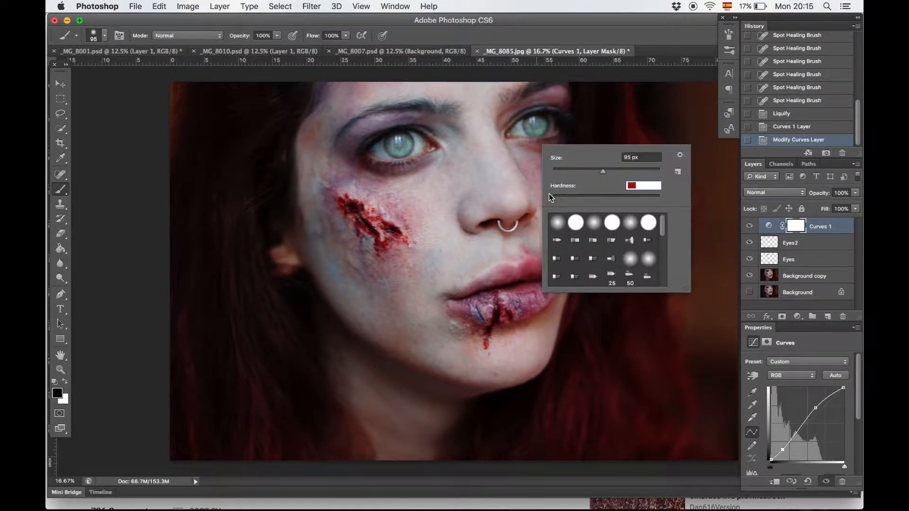
pyautogui.click(611, 171)
pyautogui.press('Return')
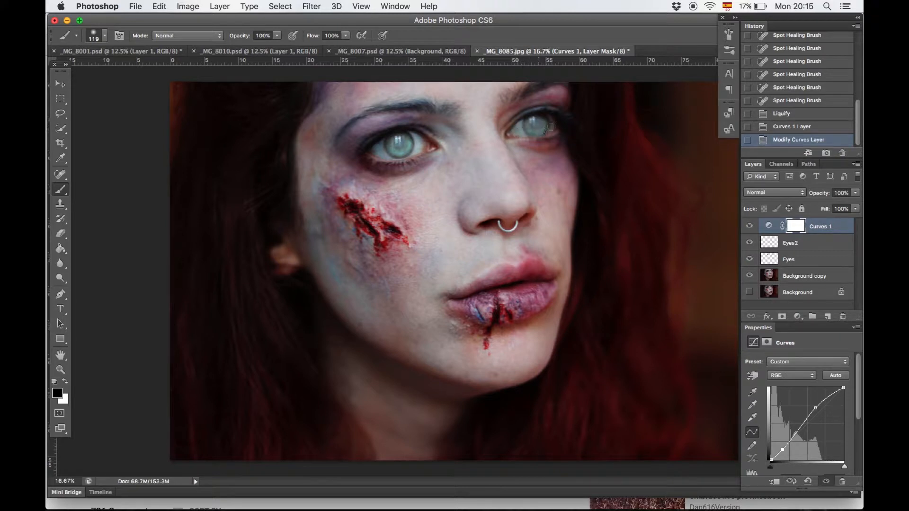
pyautogui.click(400, 143)
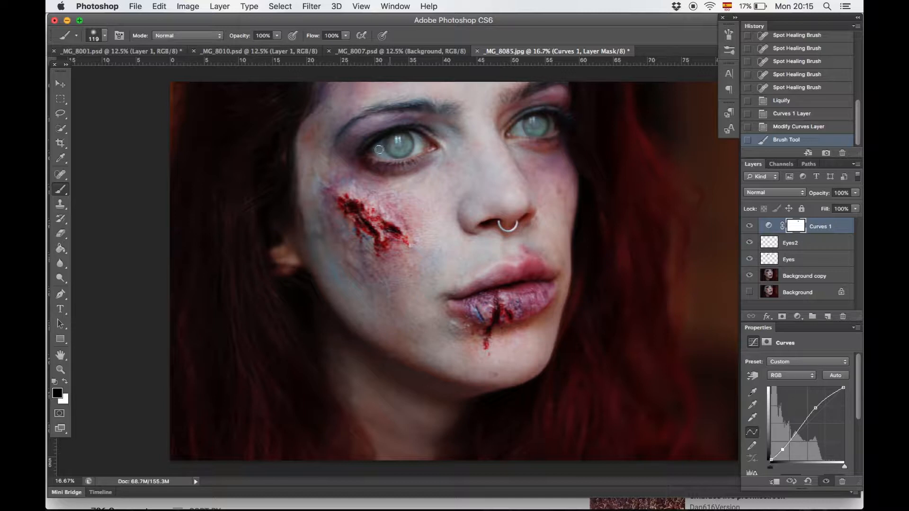
pyautogui.moveTo(415, 146)
pyautogui.mouseDown()
pyautogui.moveTo(396, 146)
pyautogui.moveTo(395, 159)
pyautogui.mouseUp()
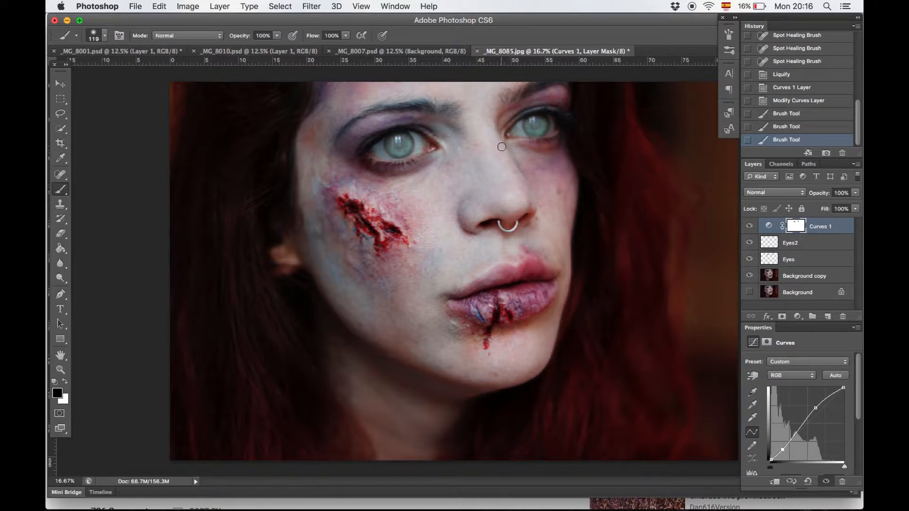
pyautogui.click(64, 382)
# Step: Duplicate the Background copy layer
pyautogui.click(789, 282)
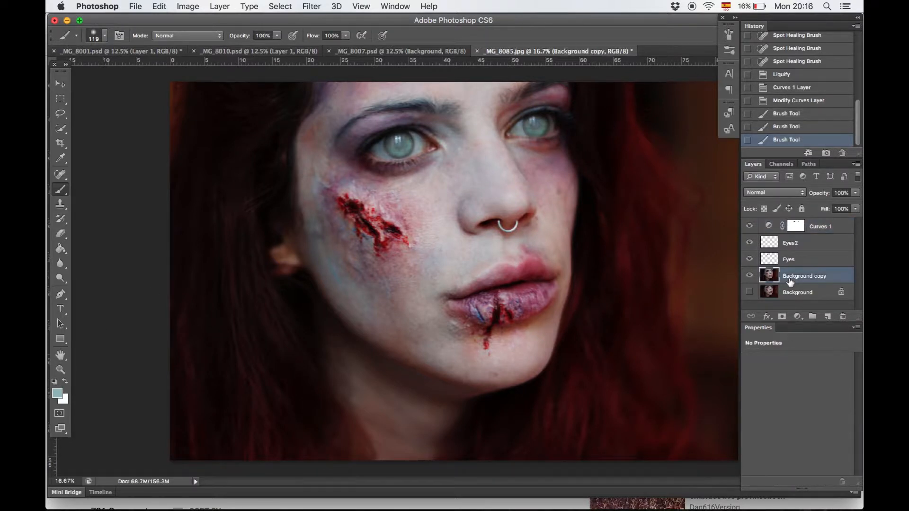
pyautogui.rightClick(807, 271)
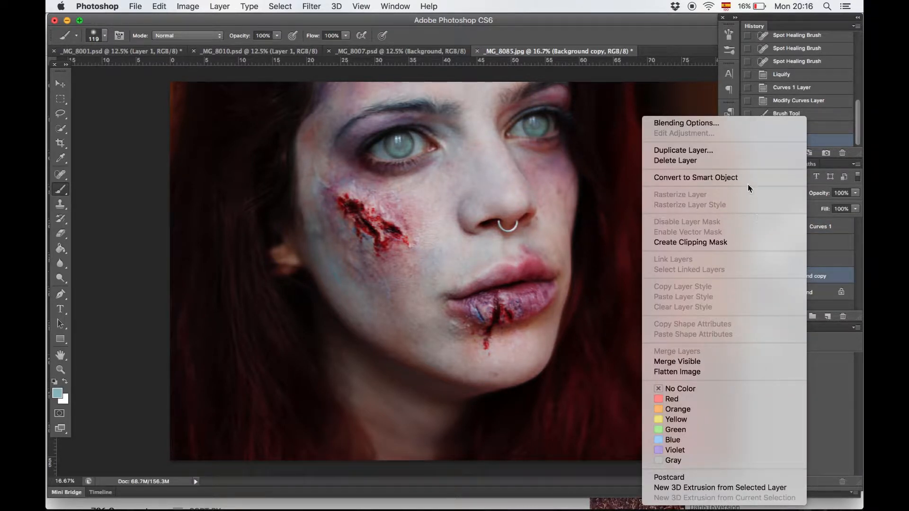
pyautogui.click(735, 154)
pyautogui.press('Return')
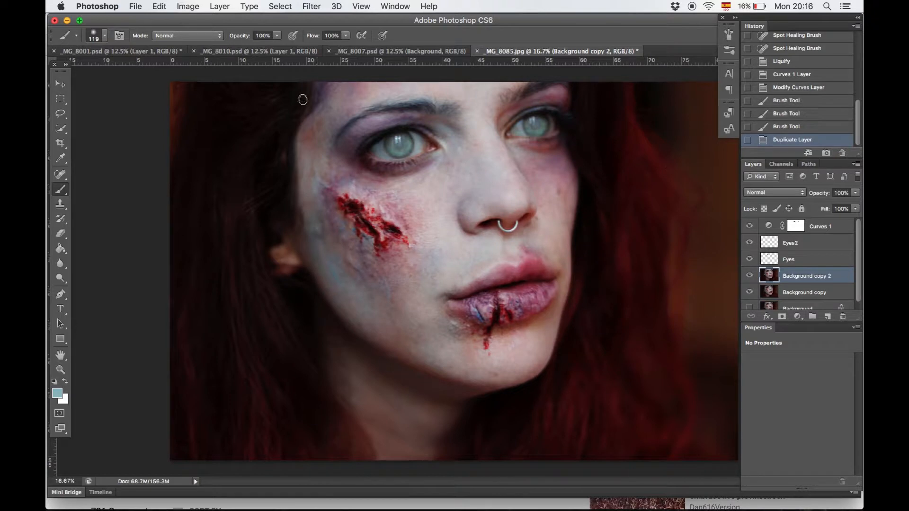
# Step: Apply the Diffuse Glow filter to the duplicated portrait layer with Graininess 0, Glow Amount 16 and Clear Amount 4
pyautogui.click(313, 2)
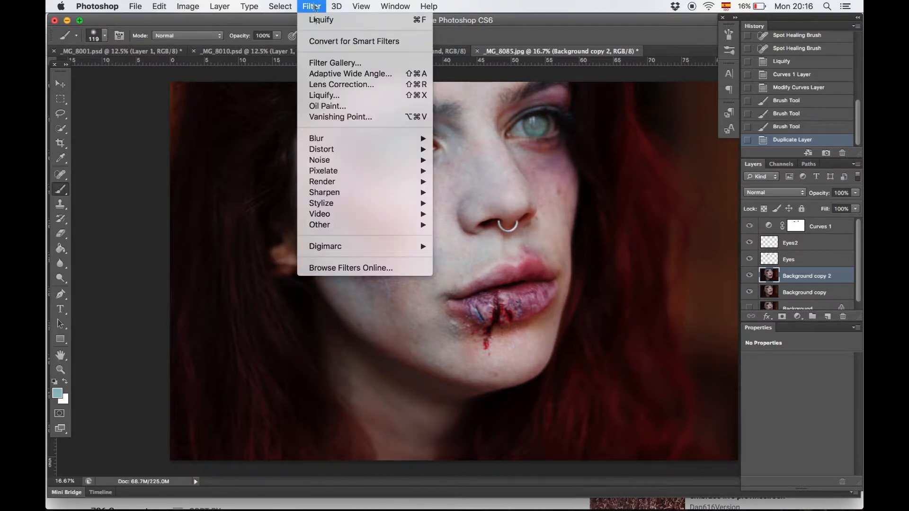
pyautogui.click(327, 67)
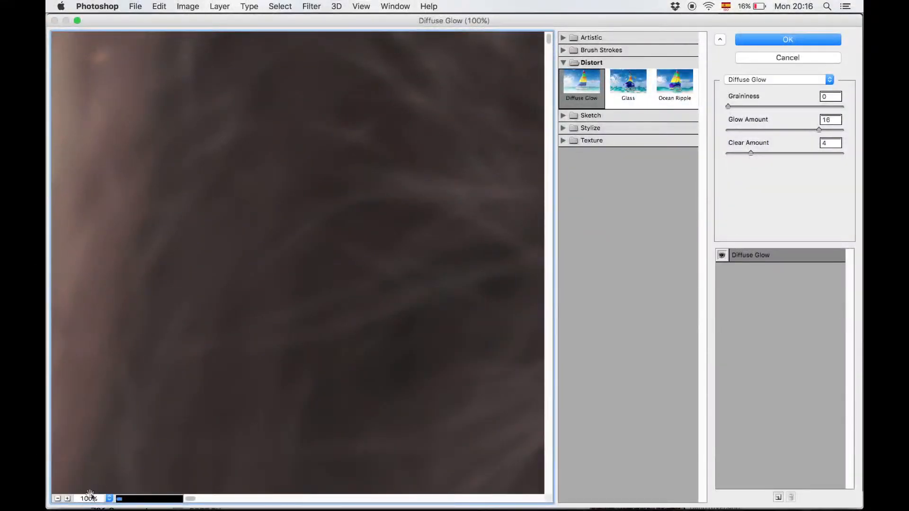
pyautogui.click(57, 499)
pyautogui.click(58, 498)
pyautogui.click(57, 499)
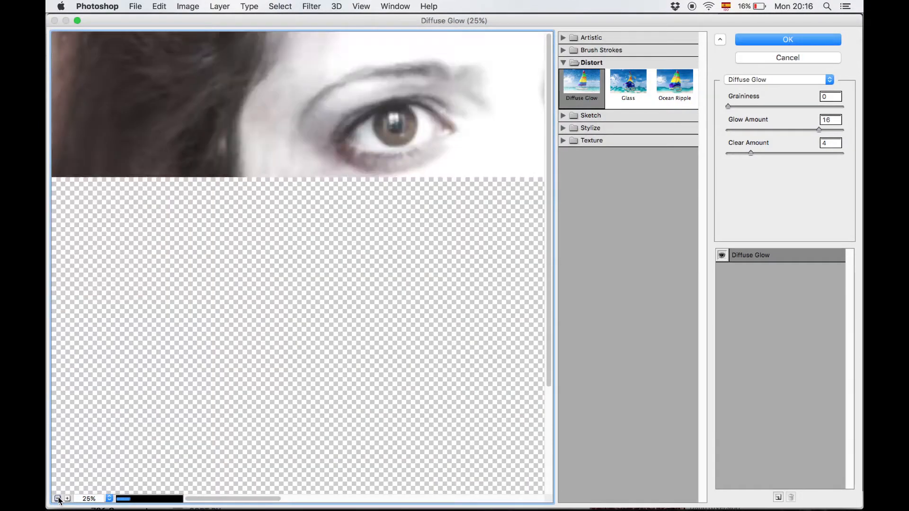
pyautogui.click(57, 499)
pyautogui.click(67, 499)
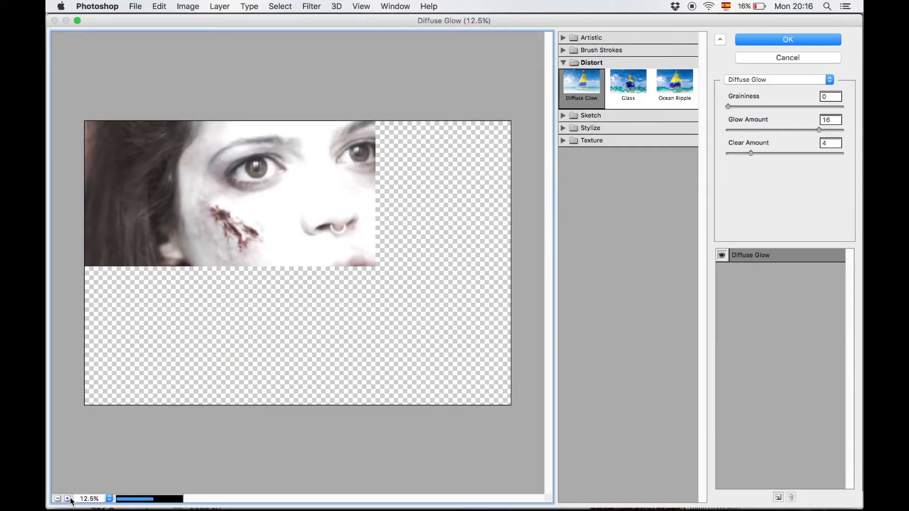
pyautogui.click(768, 42)
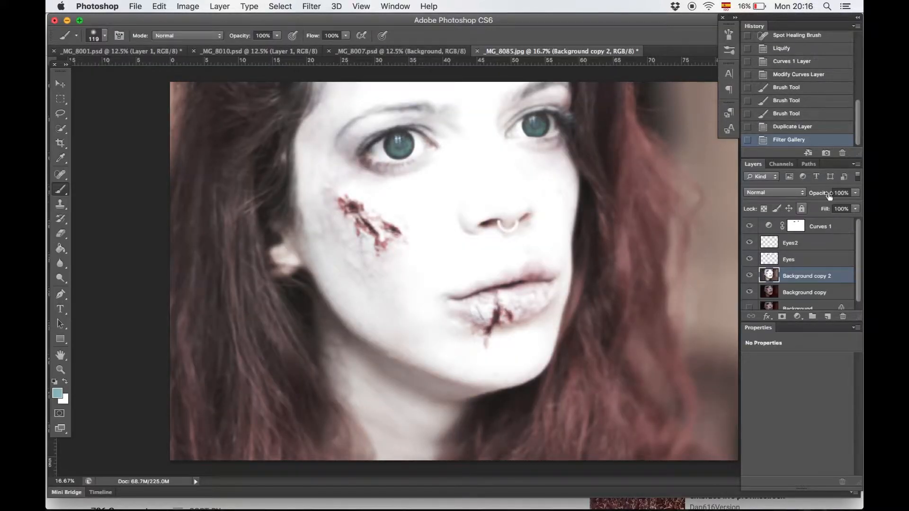
# Step: Lower the glow layer's opacity to 14% and compare the portrait with and without it
pyautogui.moveTo(822, 193); pyautogui.dragTo(633, 189)
pyautogui.moveTo(814, 197); pyautogui.dragTo(830, 198)
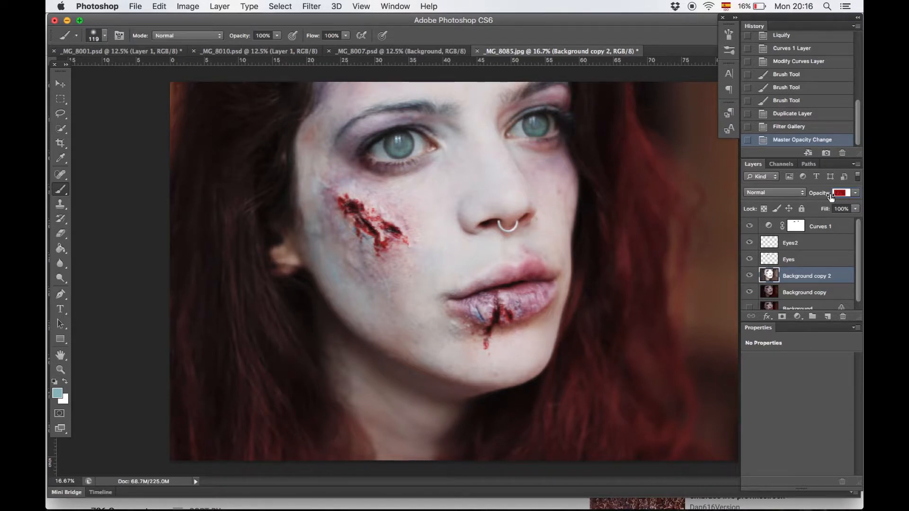
pyautogui.moveTo(822, 196); pyautogui.dragTo(814, 195)
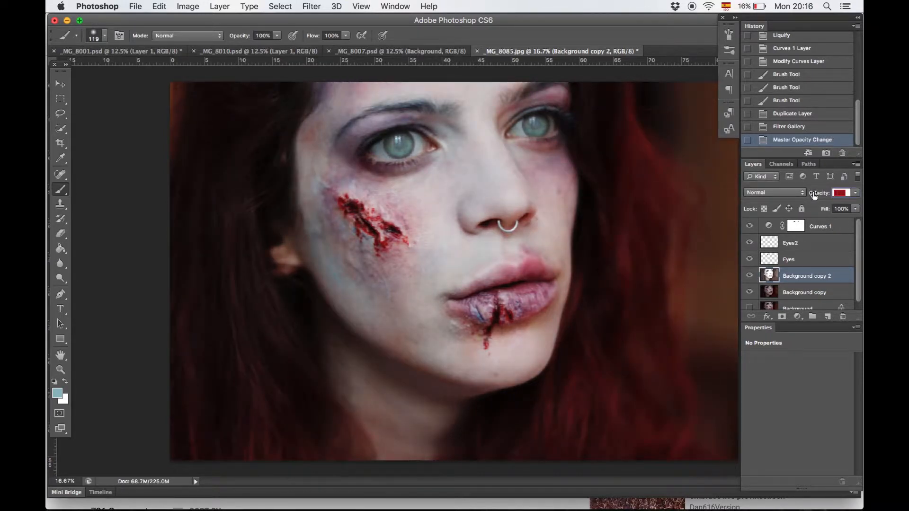
pyautogui.click(749, 276)
pyautogui.click(749, 276)
# Step: Add a layer mask to the glow layer and paint the hair and background on both sides black with a soft 1921 px brush
pyautogui.click(783, 316)
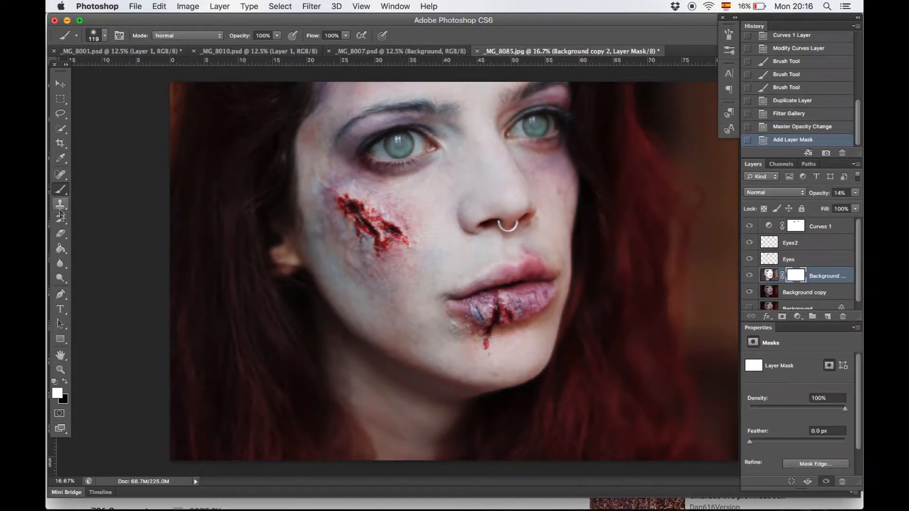
pyautogui.click(65, 382)
pyautogui.rightClick(215, 338)
pyautogui.click(319, 345)
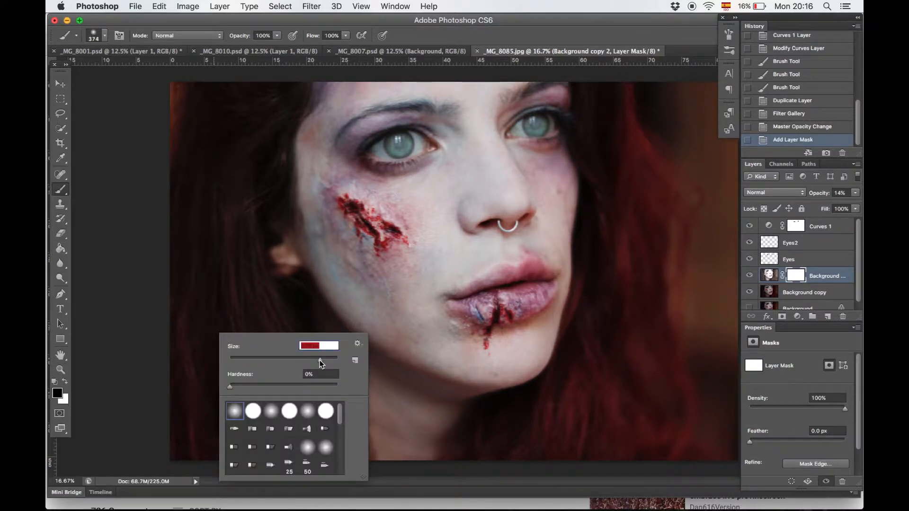
pyautogui.write('1921')
pyautogui.press('Return')
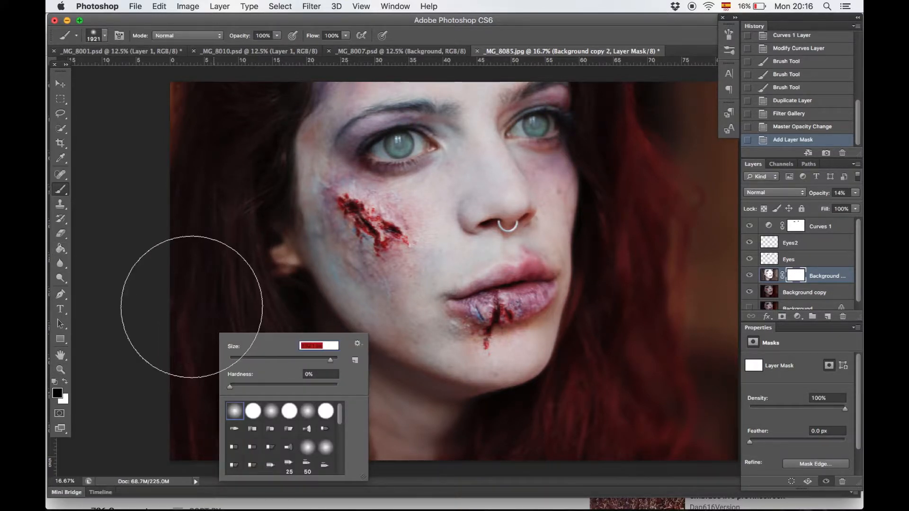
pyautogui.press('Return')
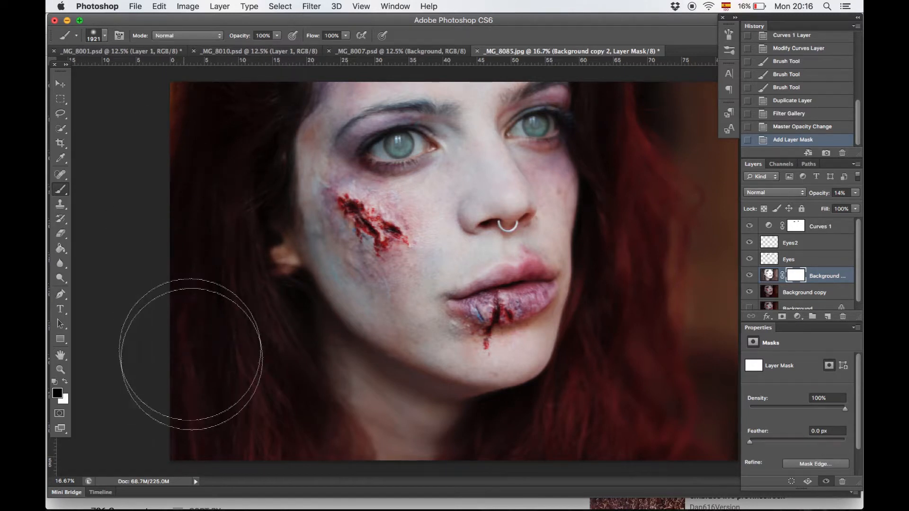
pyautogui.moveTo(238, 354); pyautogui.dragTo(260, 436)
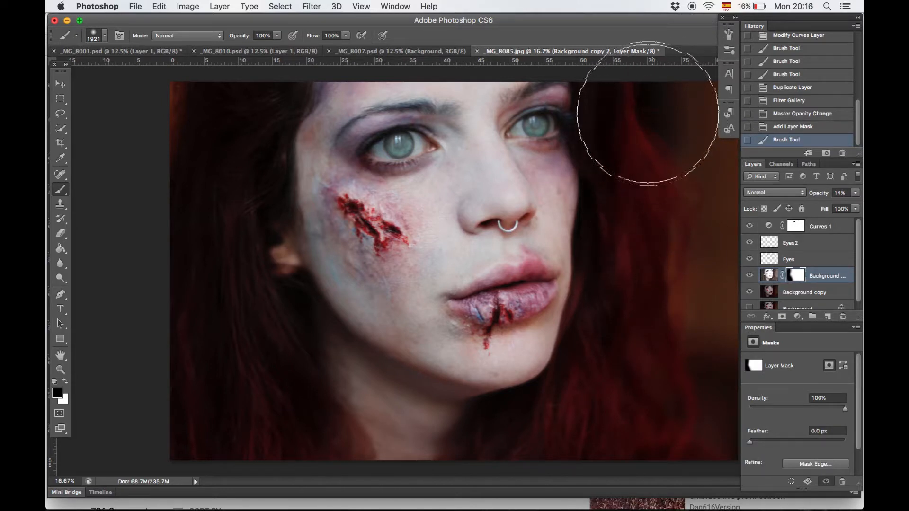
pyautogui.moveTo(670, 142); pyautogui.dragTo(678, 284)
# Step: Add a Photo Filter adjustment layer above the glow layer, try the cooling presets and choose Cooling Filter (82)
pyautogui.click(799, 315)
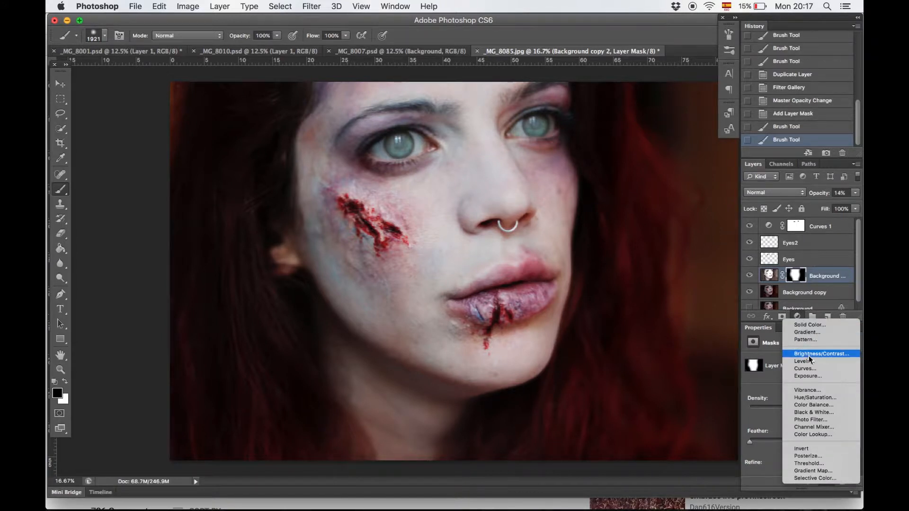
pyautogui.click(821, 420)
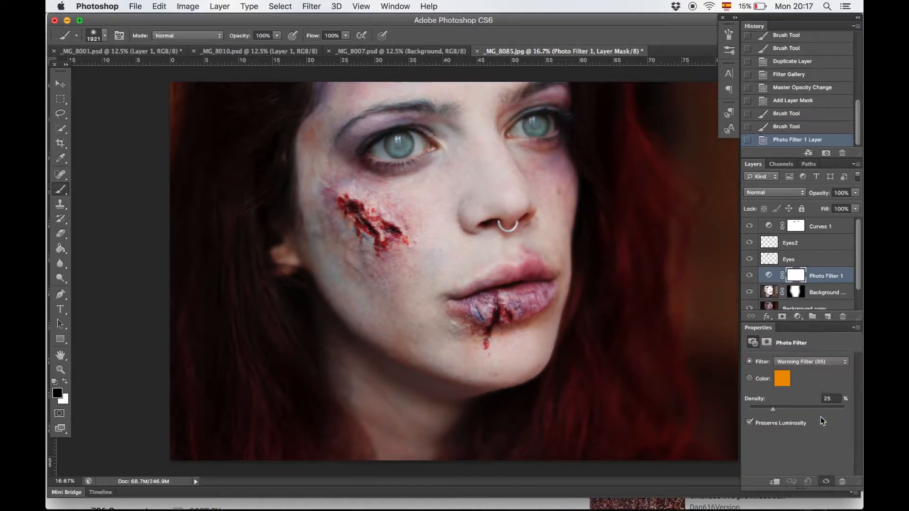
pyautogui.click(790, 364)
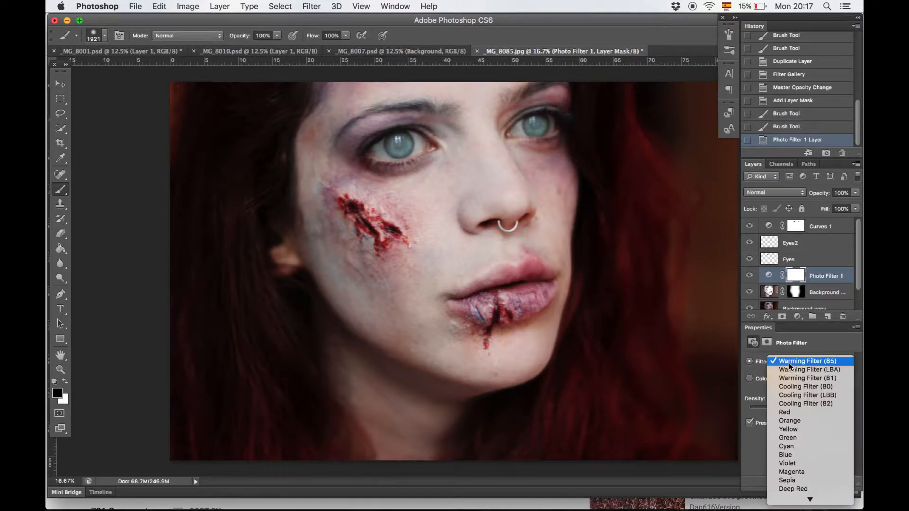
pyautogui.click(795, 386)
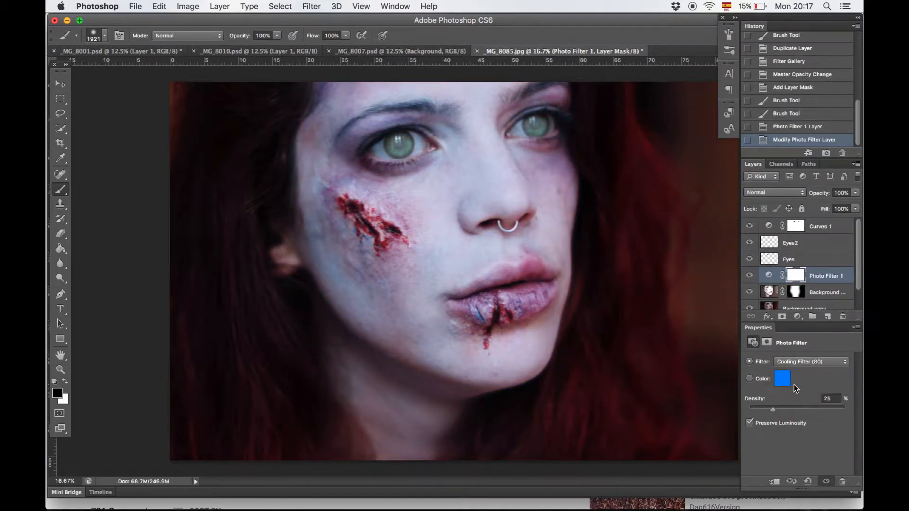
pyautogui.click(795, 362)
pyautogui.click(794, 371)
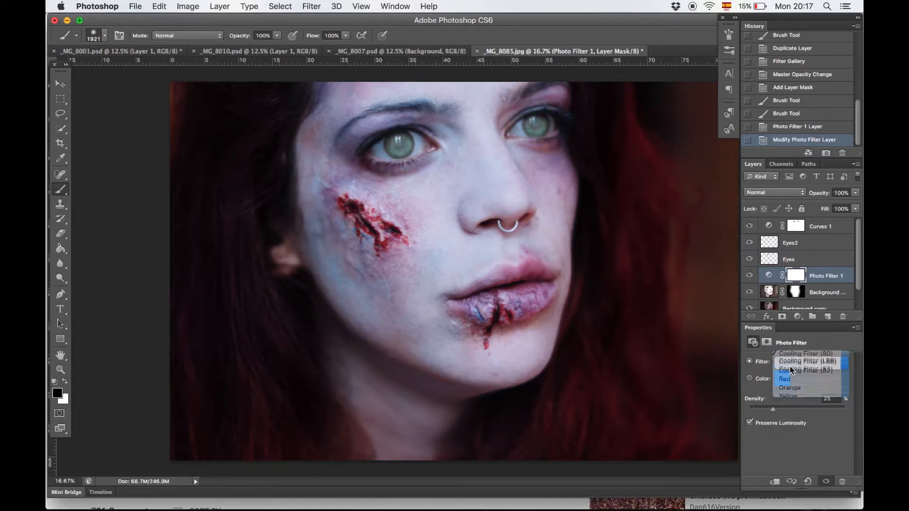
pyautogui.click(796, 362)
pyautogui.click(795, 366)
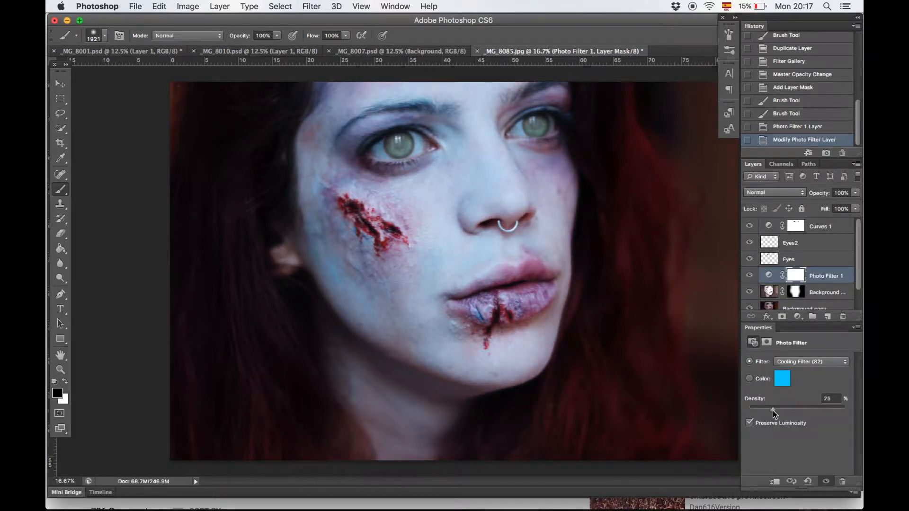
# Step: Move the Photo Filter 1 layer above Curves 1 and set its density to 16%, keeping Preserve Luminosity on
pyautogui.click(750, 423)
pyautogui.click(750, 424)
pyautogui.moveTo(821, 277); pyautogui.dragTo(821, 224)
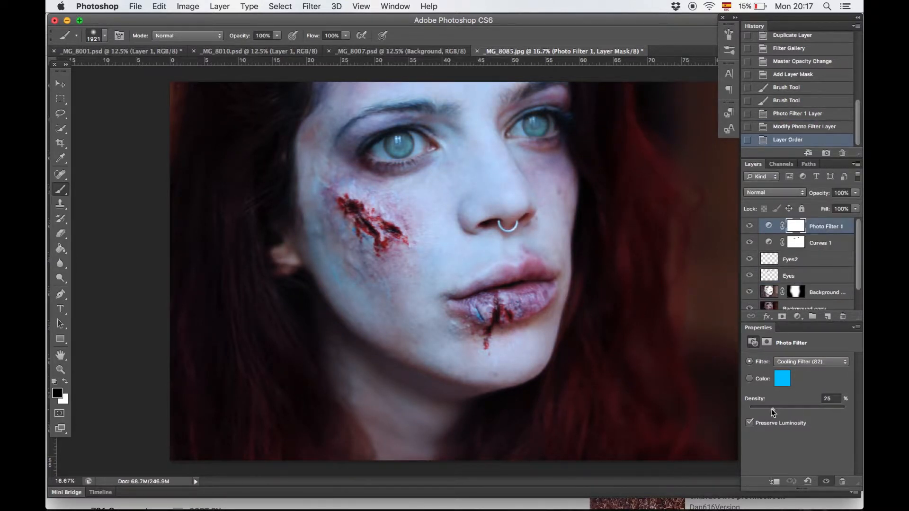
pyautogui.moveTo(772, 411); pyautogui.dragTo(757, 412)
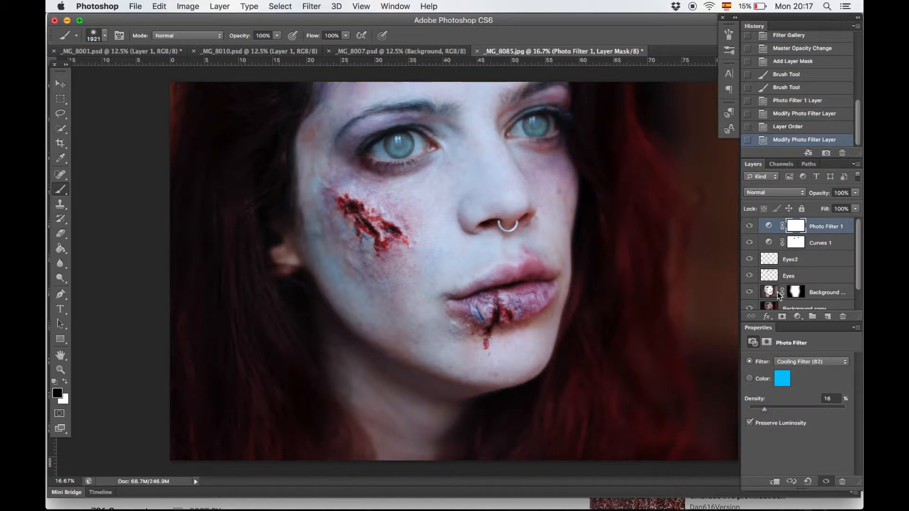
# Step: Lower the Eyes layer's opacity to 77%
pyautogui.click(786, 279)
pyautogui.moveTo(820, 196); pyautogui.dragTo(809, 197)
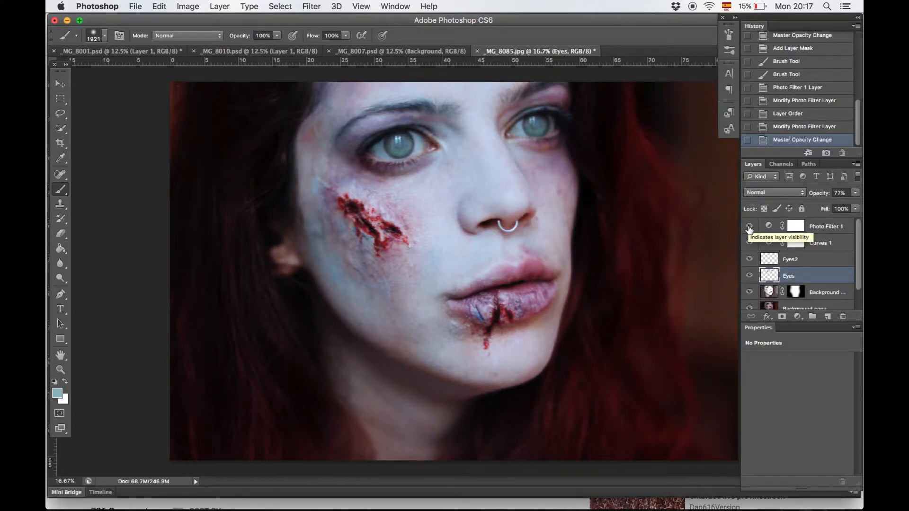
# Step: Compare the original _MG_8085.jpg state with Snapshot 1 in the document's history
pyautogui.press('super+minus')
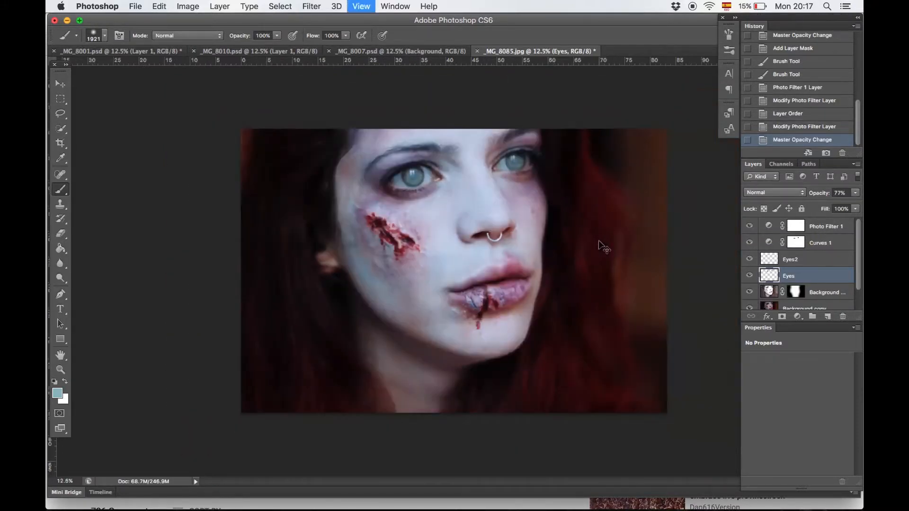
pyautogui.scroll(10, 800, 94)
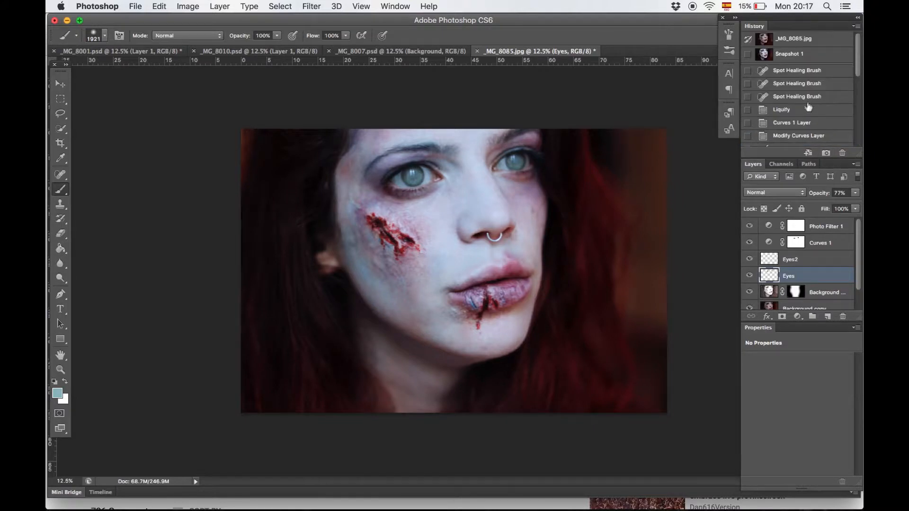
pyautogui.click(799, 38)
pyautogui.click(790, 54)
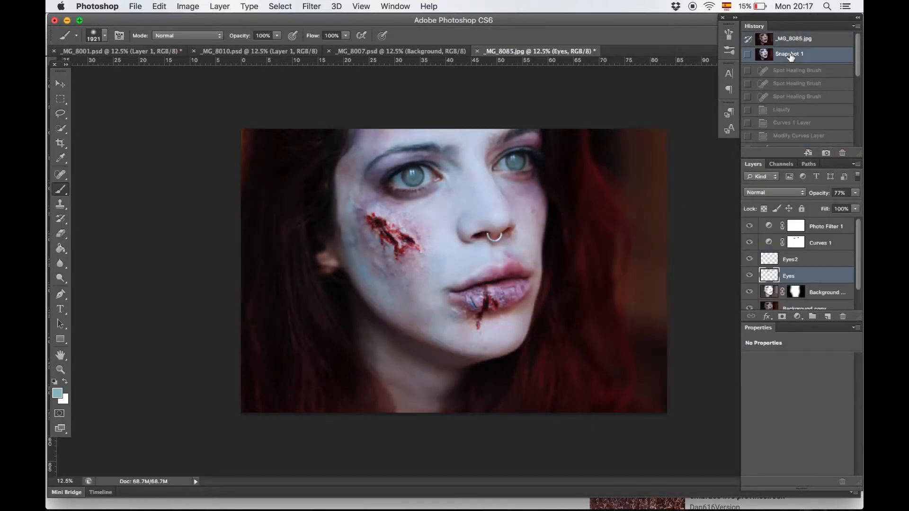
# Step: Compare the portrait with the Eyes2 layer hidden and shown
pyautogui.click(807, 260)
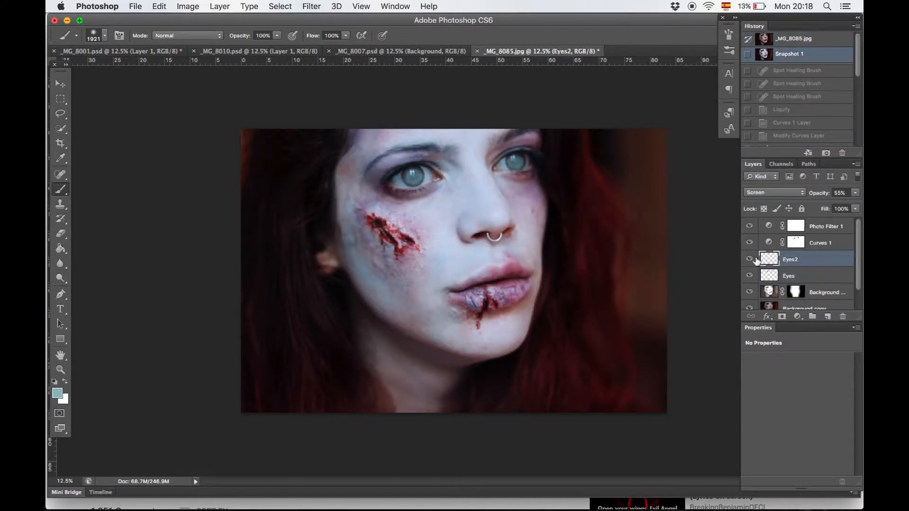
pyautogui.click(750, 260)
pyautogui.click(751, 260)
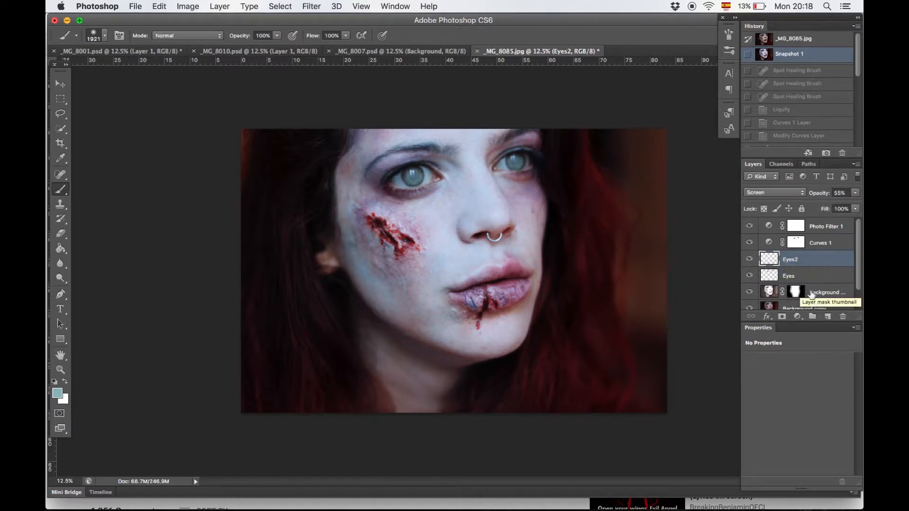
# Step: Lighten parts of the Background copy layer with the Dodge tool, using a 144 px brush on Midtones at 19% exposure
pyautogui.click(805, 307)
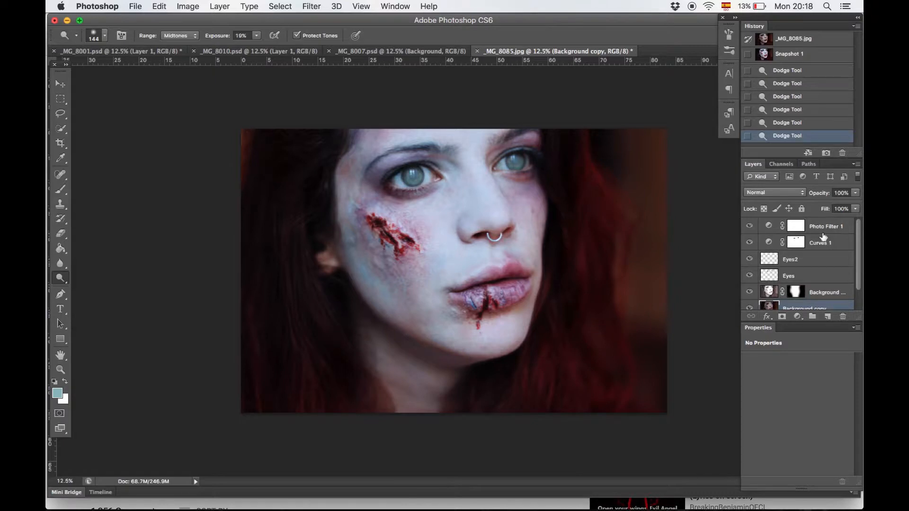
# Step: Add a new empty layer above Photo Filter 1 and set the foreground colour to a neutral mid-gray
pyautogui.click(824, 230)
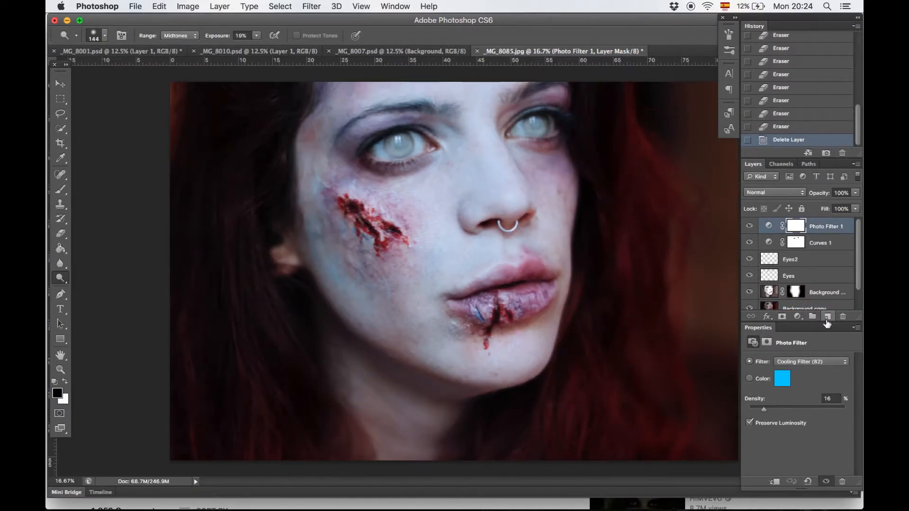
pyautogui.click(827, 317)
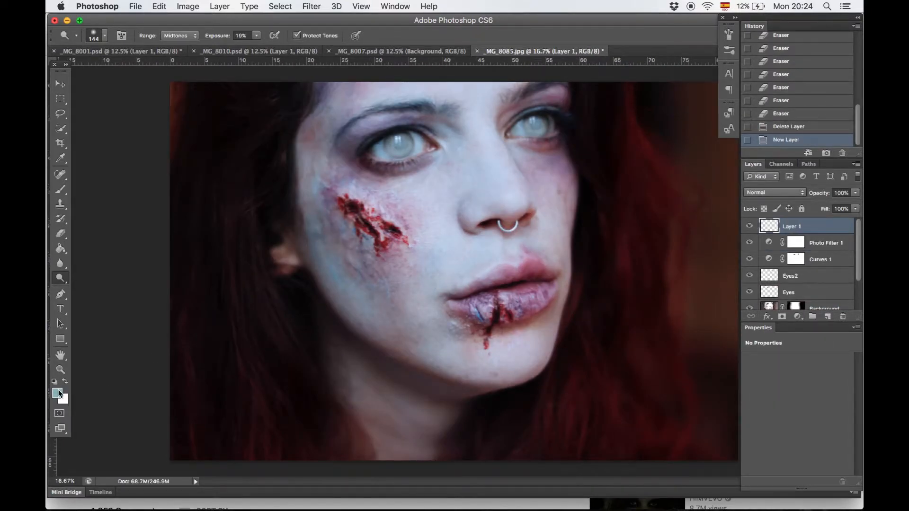
pyautogui.click(59, 393)
pyautogui.moveTo(557, 144); pyautogui.dragTo(552, 127)
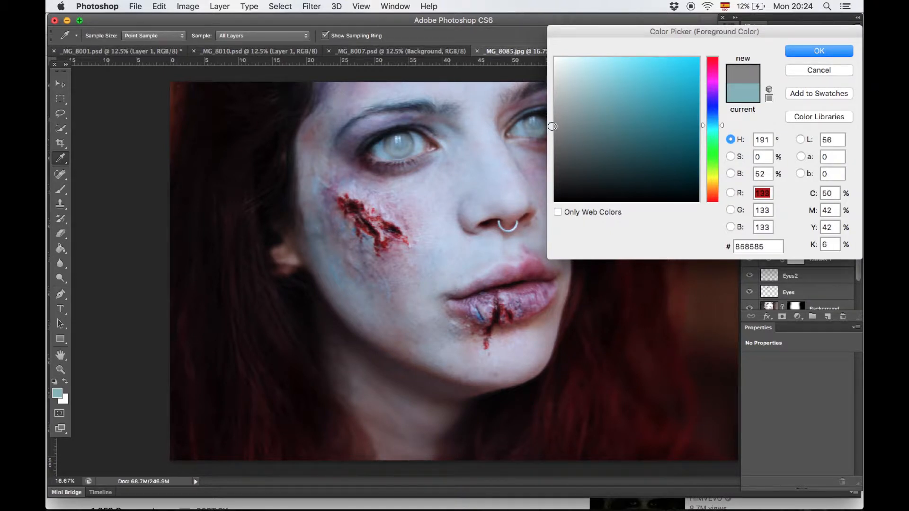
pyautogui.moveTo(552, 129); pyautogui.dragTo(552, 129)
pyautogui.click(803, 51)
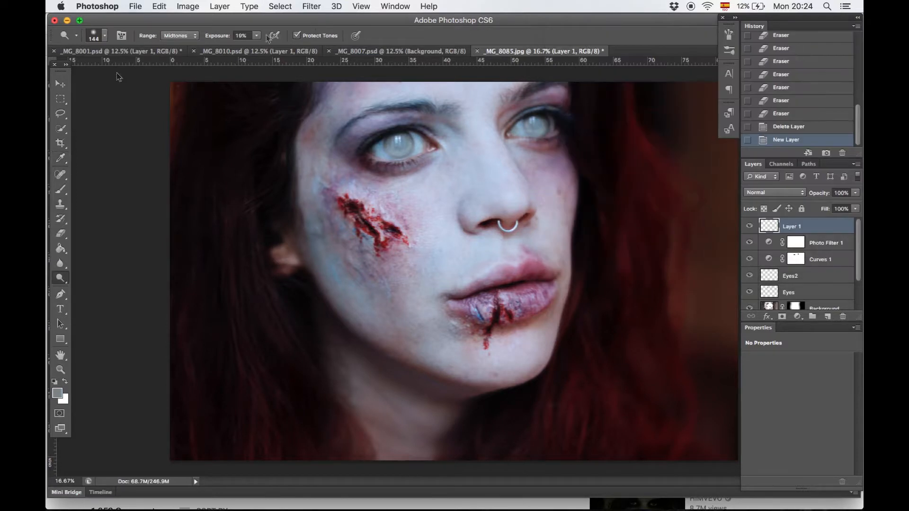
# Step: Fill Layer 1 with the gray foreground colour and set its blending mode to Overlay
pyautogui.click(64, 252)
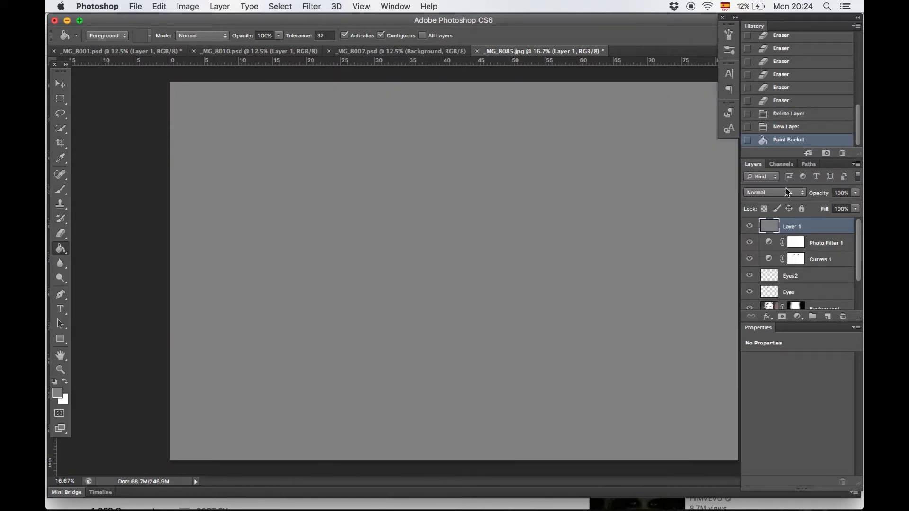
pyautogui.click(785, 192)
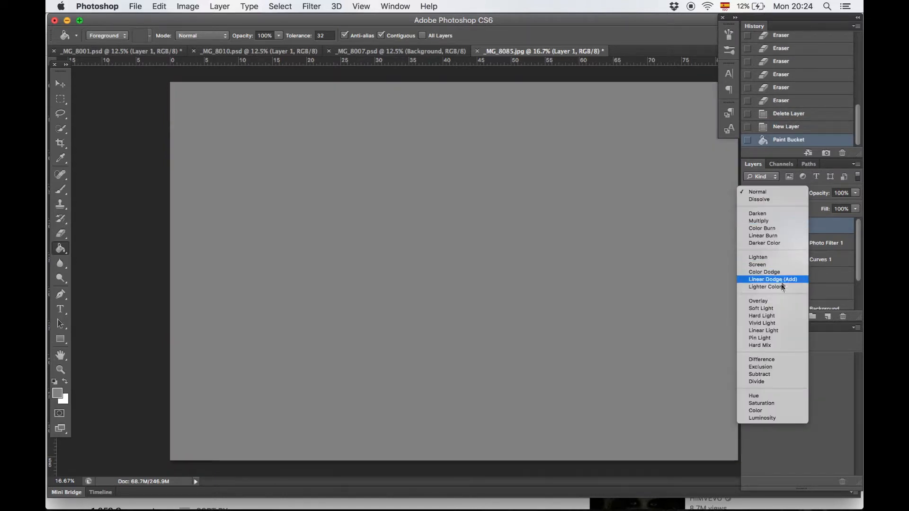
pyautogui.click(778, 300)
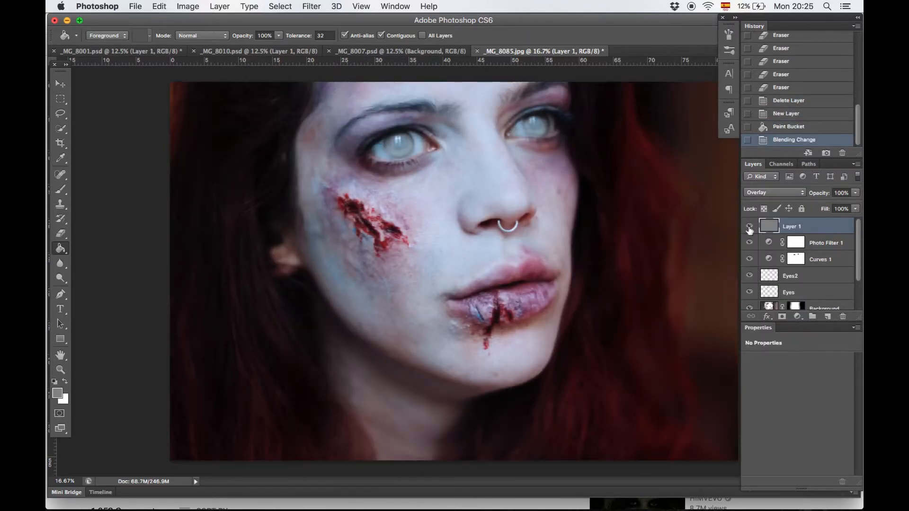
pyautogui.click(749, 228)
# Step: Darken the cheek wound on Layer 1 with the Burn tool, using a 426 px brush on Midtones at 12% exposure
pyautogui.click(61, 281)
pyautogui.moveTo(61, 283); pyautogui.dragTo(82, 287)
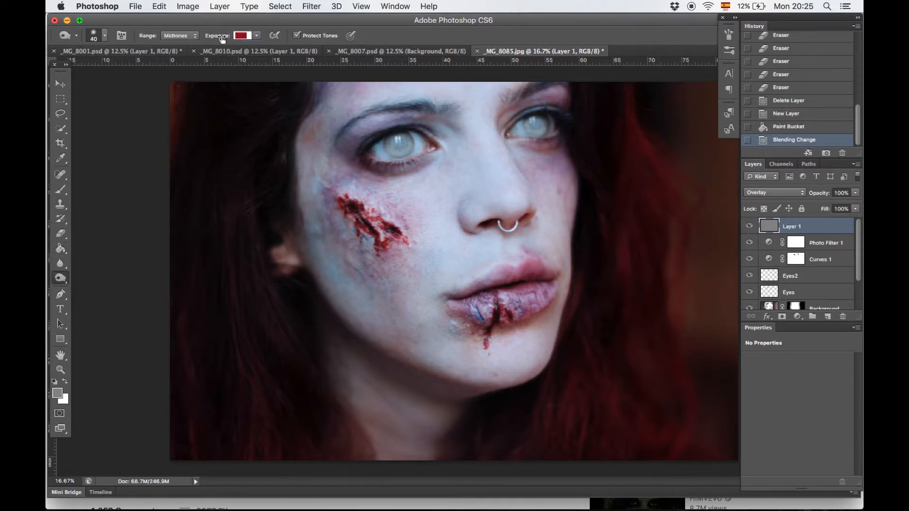
pyautogui.rightClick(382, 266)
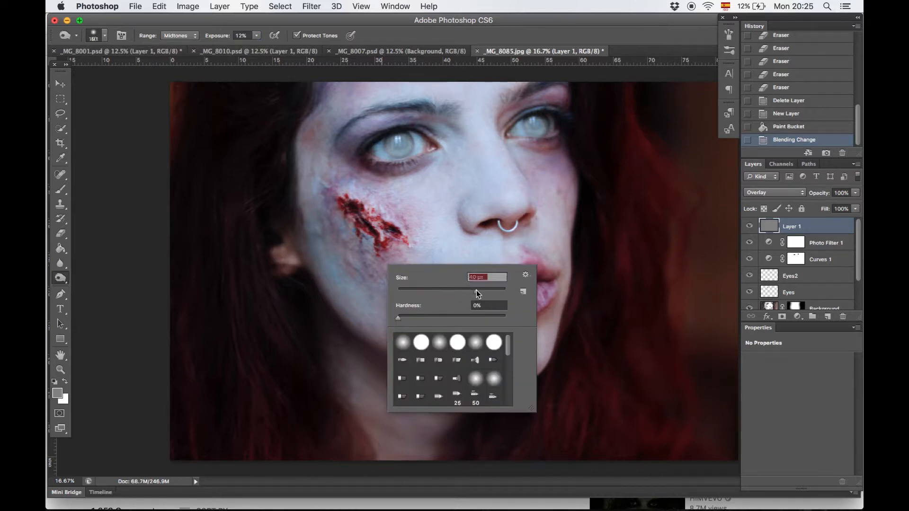
pyautogui.moveTo(476, 292); pyautogui.dragTo(485, 291)
pyautogui.click(490, 292)
pyautogui.click(293, 256)
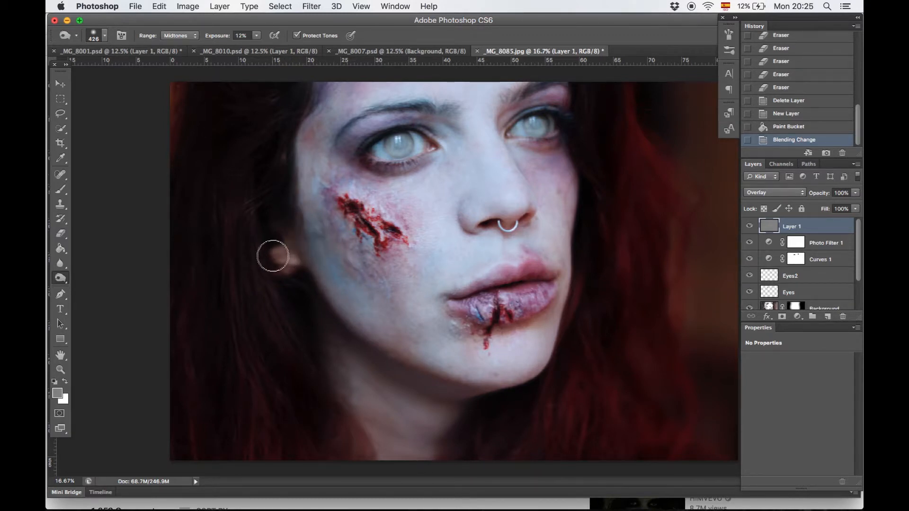
pyautogui.click(373, 248)
pyautogui.click(365, 240)
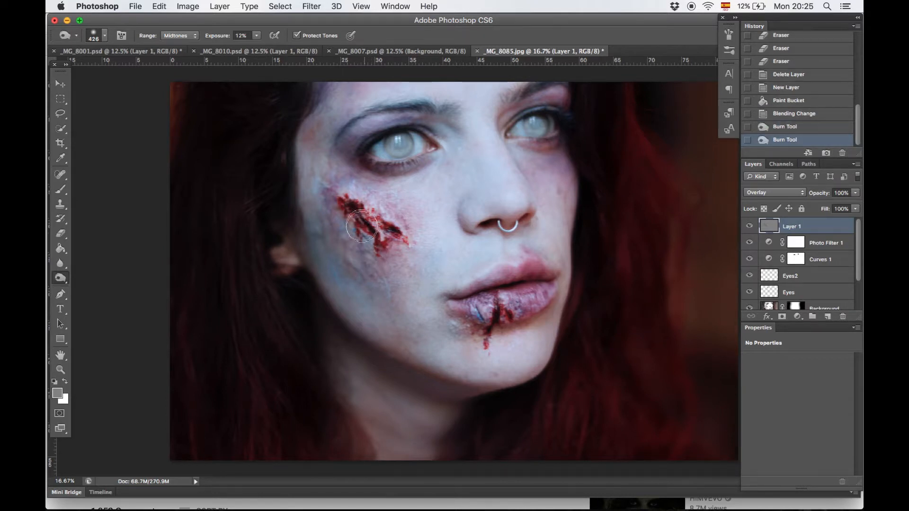
pyautogui.moveTo(340, 200); pyautogui.dragTo(360, 220)
pyautogui.click(374, 232)
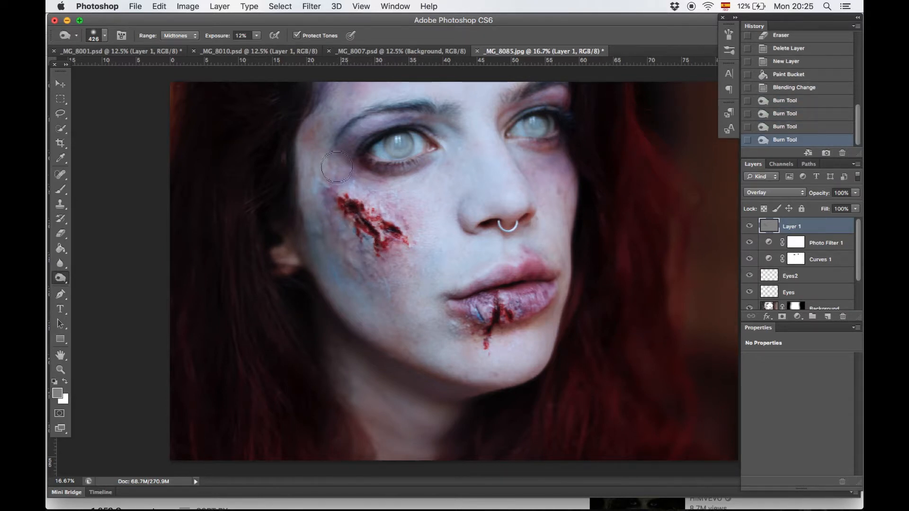
# Step: Burn the shadows around the brow, hair and far edge of the face, and deepen the lips on Layer 1
pyautogui.click(336, 130)
pyautogui.click(273, 161)
pyautogui.moveTo(557, 101)
pyautogui.mouseDown()
pyautogui.moveTo(579, 102)
pyautogui.moveTo(538, 103)
pyautogui.moveTo(567, 103)
pyautogui.moveTo(577, 130)
pyautogui.moveTo(550, 149)
pyautogui.moveTo(568, 161)
pyautogui.moveTo(585, 204)
pyautogui.mouseUp()
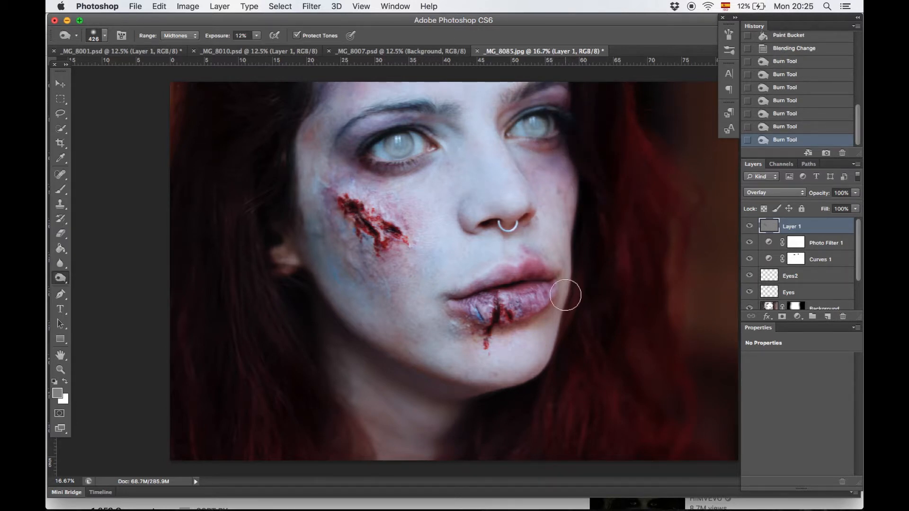
pyautogui.moveTo(505, 295)
pyautogui.mouseDown()
pyautogui.moveTo(476, 297)
pyautogui.moveTo(542, 284)
pyautogui.mouseUp()
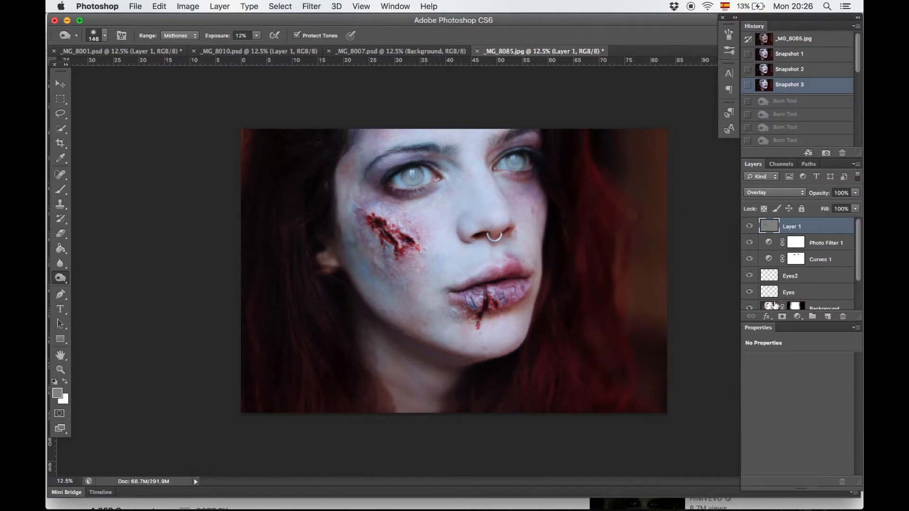
# Step: Add a Levels adjustment above Layer 1 with the shadow input at 52 and fill its mask with black
pyautogui.click(798, 317)
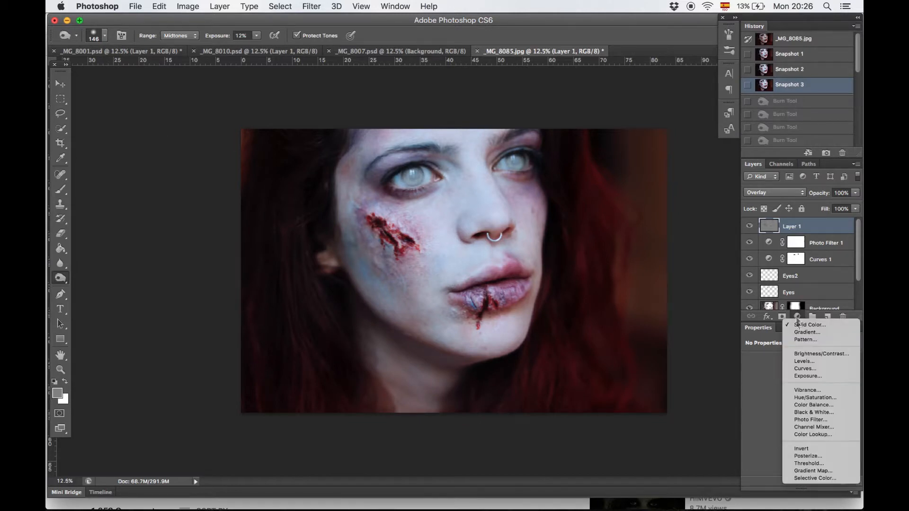
pyautogui.click(807, 365)
pyautogui.moveTo(763, 441); pyautogui.dragTo(774, 442)
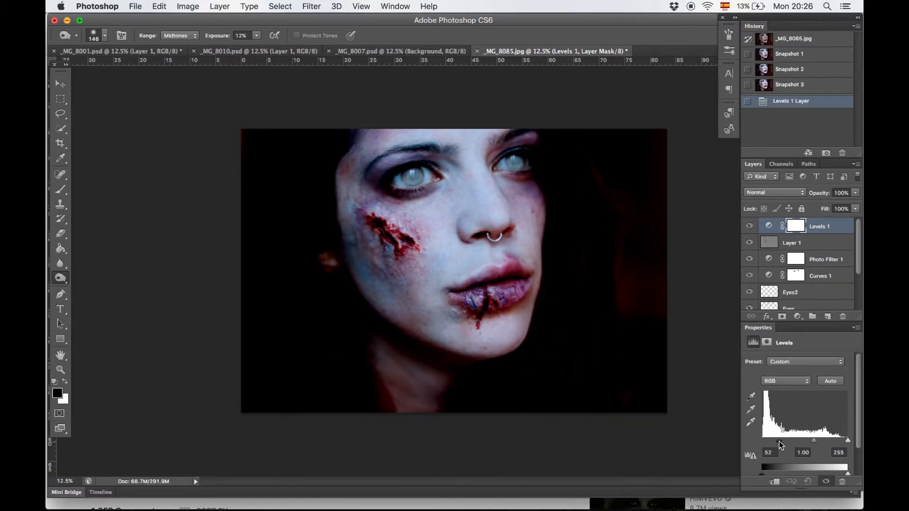
pyautogui.moveTo(781, 445); pyautogui.dragTo(780, 444)
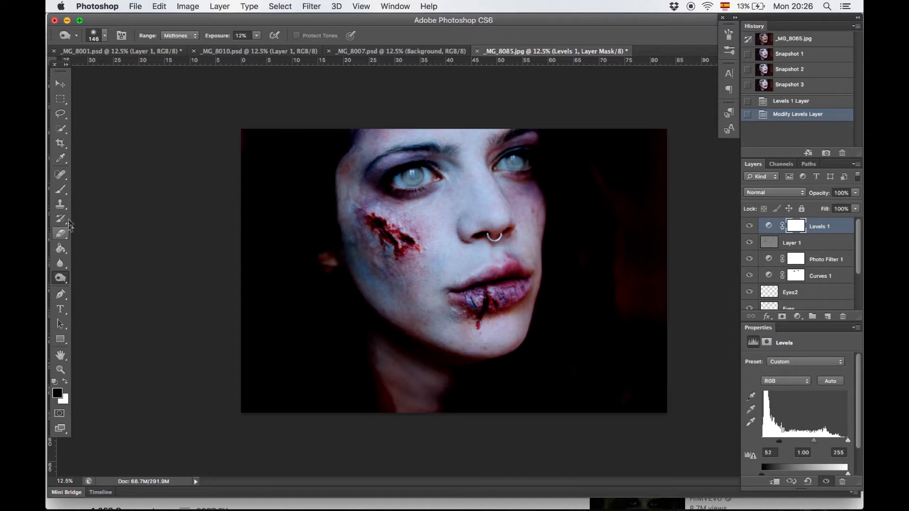
pyautogui.click(61, 248)
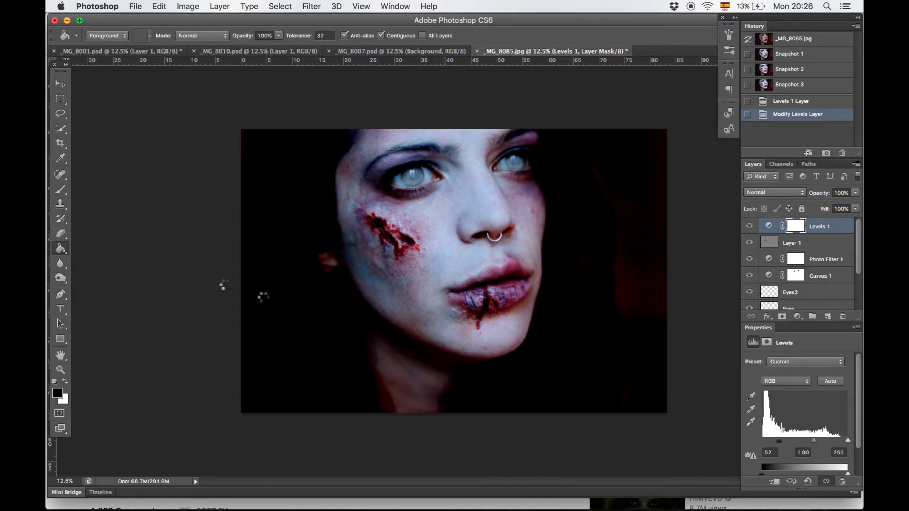
pyautogui.click(263, 297)
# Step: Paint white on the Levels 1 mask over the background and hair with a soft 974 px brush, reducing its opacity to 20%
pyautogui.click(61, 189)
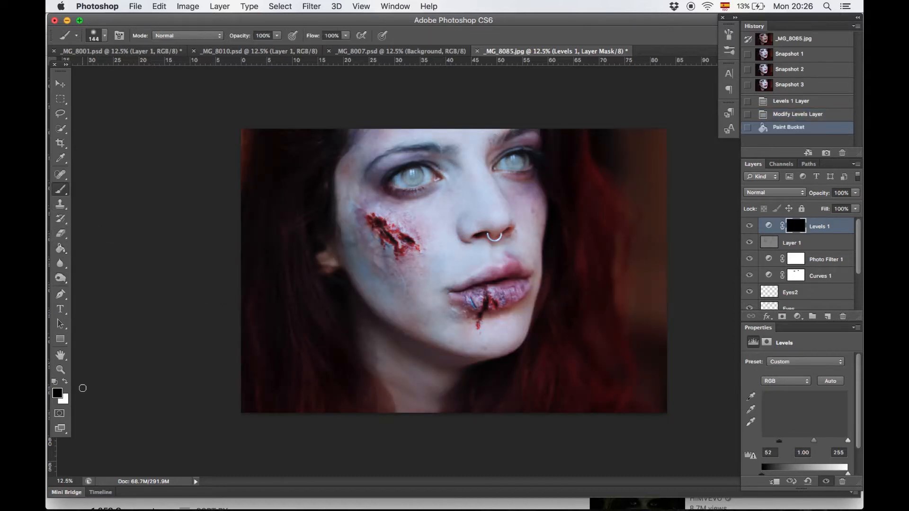
pyautogui.click(64, 381)
pyautogui.rightClick(284, 189)
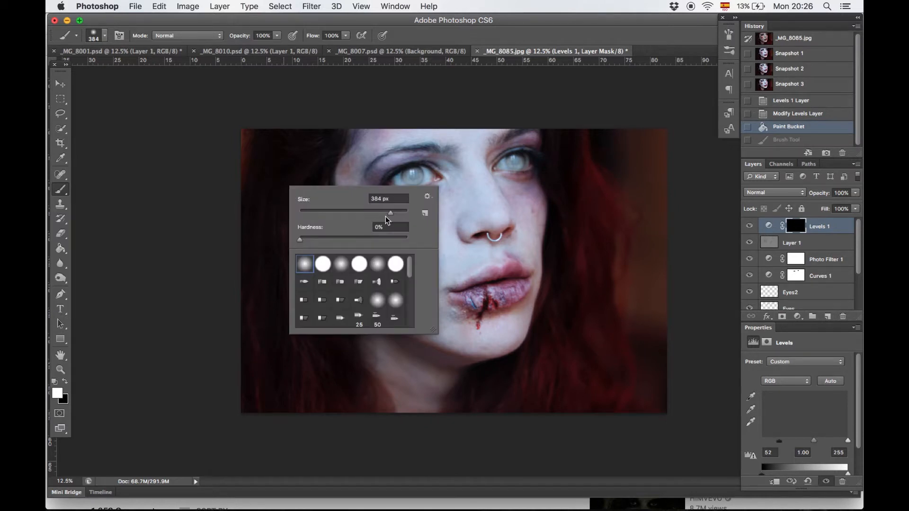
pyautogui.moveTo(405, 216); pyautogui.dragTo(397, 216)
pyautogui.click(234, 108)
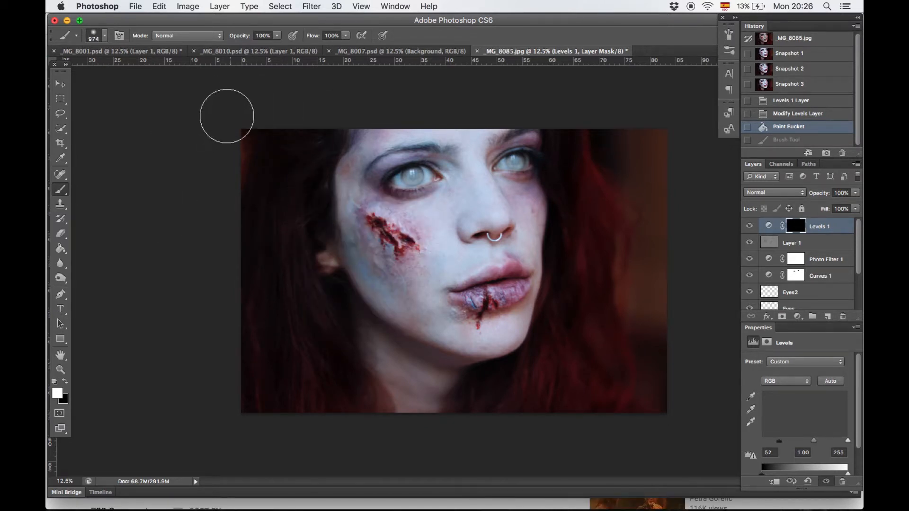
pyautogui.hotkey('ctrl', 'z')
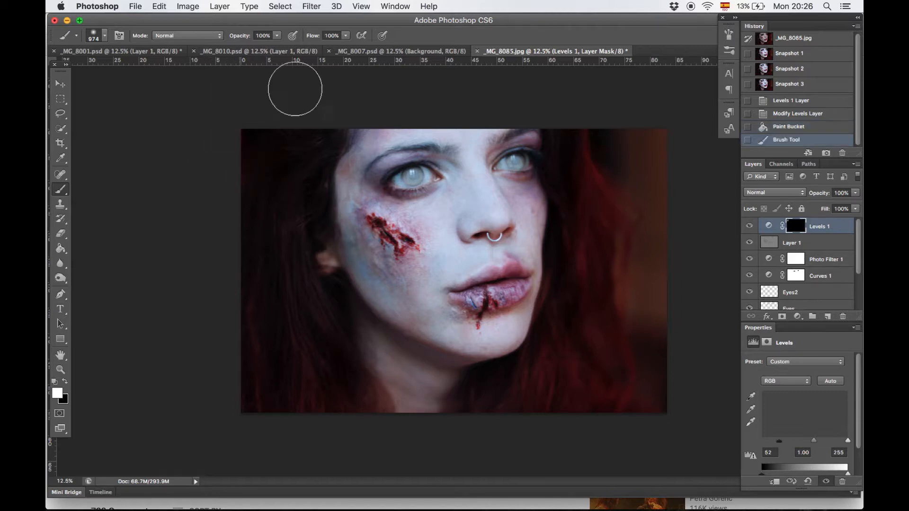
pyautogui.moveTo(614, 94)
pyautogui.mouseDown()
pyautogui.moveTo(678, 112)
pyautogui.moveTo(690, 134)
pyautogui.moveTo(652, 102)
pyautogui.moveTo(696, 162)
pyautogui.moveTo(627, 107)
pyautogui.moveTo(665, 152)
pyautogui.moveTo(685, 268)
pyautogui.moveTo(683, 364)
pyautogui.moveTo(664, 416)
pyautogui.moveTo(663, 218)
pyautogui.moveTo(629, 103)
pyautogui.mouseUp()
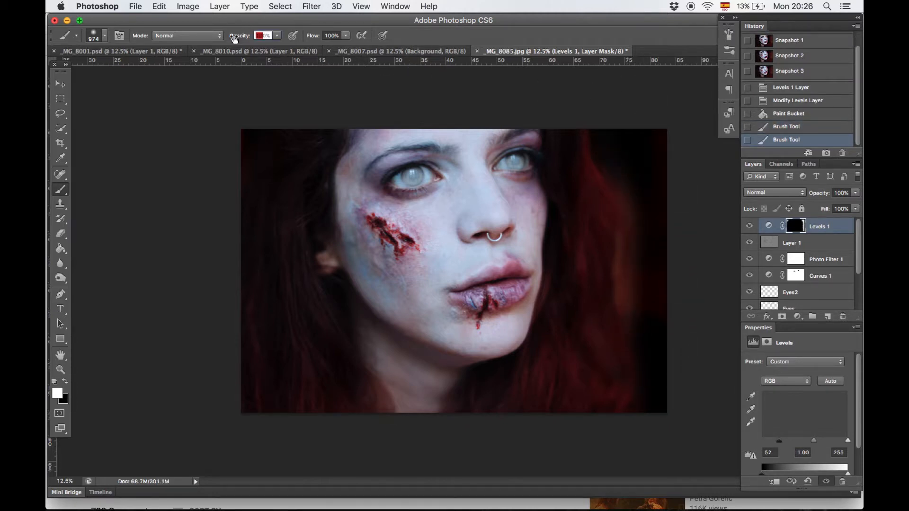
pyautogui.moveTo(601, 142)
pyautogui.mouseDown()
pyautogui.moveTo(623, 197)
pyautogui.moveTo(638, 331)
pyautogui.moveTo(611, 180)
pyautogui.moveTo(635, 220)
pyautogui.moveTo(631, 248)
pyautogui.moveTo(601, 127)
pyautogui.moveTo(617, 292)
pyautogui.moveTo(625, 260)
pyautogui.moveTo(638, 377)
pyautogui.moveTo(606, 427)
pyautogui.moveTo(579, 424)
pyautogui.moveTo(579, 385)
pyautogui.moveTo(555, 420)
pyautogui.moveTo(547, 392)
pyautogui.moveTo(507, 430)
pyautogui.mouseUp()
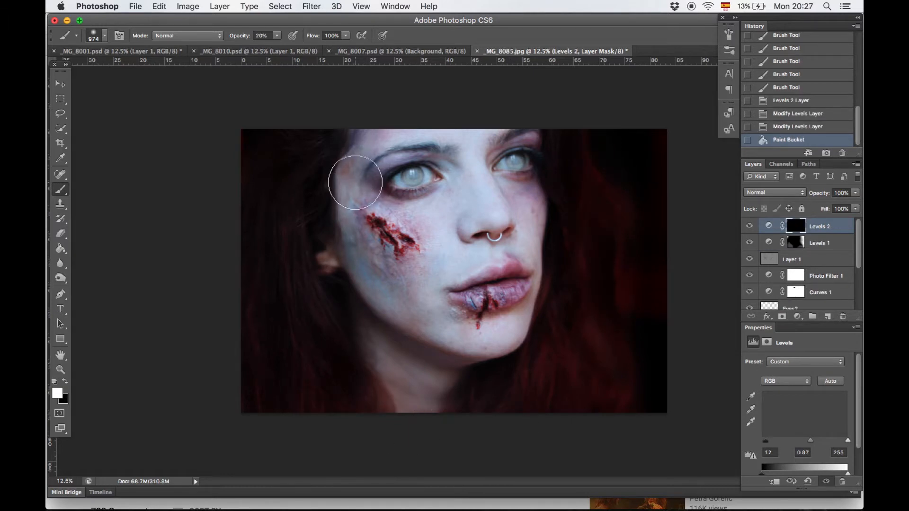
# Step: Paint the face white on the Levels 2 mask, raising the brush opacity to 100%
pyautogui.moveTo(355, 182)
pyautogui.mouseDown()
pyautogui.moveTo(364, 144)
pyautogui.moveTo(397, 128)
pyautogui.mouseUp()
pyautogui.moveTo(235, 37); pyautogui.dragTo(268, 36)
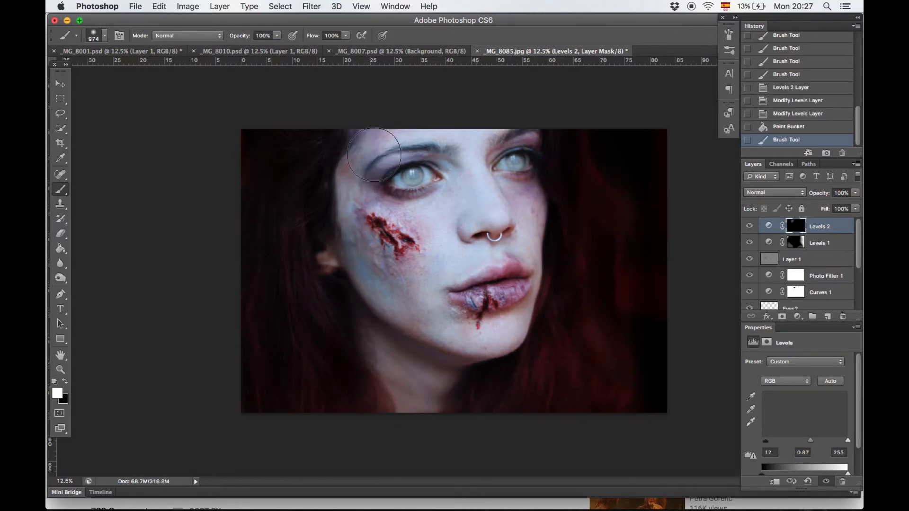
pyautogui.moveTo(393, 157)
pyautogui.mouseDown()
pyautogui.moveTo(481, 155)
pyautogui.moveTo(497, 163)
pyautogui.moveTo(516, 130)
pyautogui.moveTo(519, 153)
pyautogui.moveTo(521, 139)
pyautogui.moveTo(525, 221)
pyautogui.moveTo(500, 189)
pyautogui.moveTo(474, 232)
pyautogui.moveTo(476, 204)
pyautogui.moveTo(460, 193)
pyautogui.moveTo(422, 253)
pyautogui.moveTo(405, 199)
pyautogui.moveTo(388, 233)
pyautogui.moveTo(359, 185)
pyautogui.moveTo(364, 167)
pyautogui.moveTo(356, 218)
pyautogui.moveTo(376, 266)
pyautogui.moveTo(360, 270)
pyautogui.moveTo(389, 315)
pyautogui.moveTo(333, 245)
pyautogui.moveTo(333, 268)
pyautogui.moveTo(394, 403)
pyautogui.moveTo(398, 334)
pyautogui.moveTo(422, 404)
pyautogui.moveTo(440, 395)
pyautogui.moveTo(464, 295)
pyautogui.moveTo(425, 322)
pyautogui.moveTo(487, 319)
pyautogui.moveTo(482, 345)
pyautogui.moveTo(502, 329)
pyautogui.moveTo(533, 221)
pyautogui.moveTo(481, 276)
pyautogui.moveTo(446, 264)
pyautogui.moveTo(477, 256)
pyautogui.moveTo(461, 181)
pyautogui.moveTo(501, 157)
pyautogui.moveTo(515, 176)
pyautogui.moveTo(505, 151)
pyautogui.moveTo(383, 168)
pyautogui.moveTo(521, 142)
pyautogui.moveTo(386, 242)
pyautogui.mouseUp()
# Step: Examine the eyes, wound and lips up close, and compare the portrait with the Levels 2 layer hidden and shown
pyautogui.press('super+plus')
pyautogui.press('super+plus')
pyautogui.press('super+plus')
pyautogui.press('super+plus')
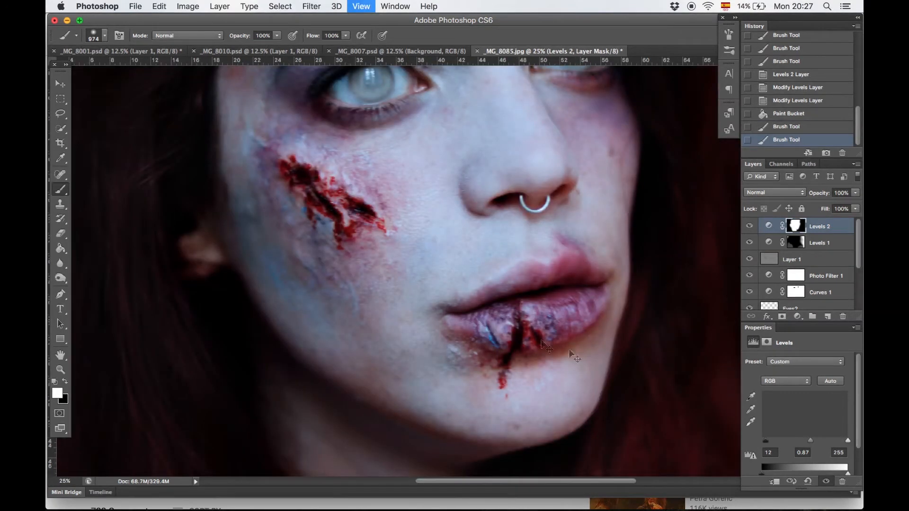
pyautogui.press('super+minus')
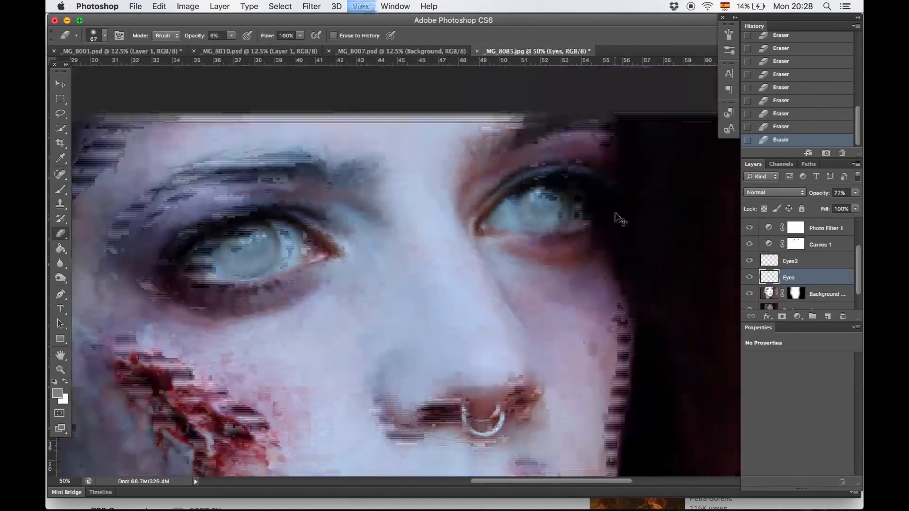
pyautogui.press('super+minus')
pyautogui.press('super+minus')
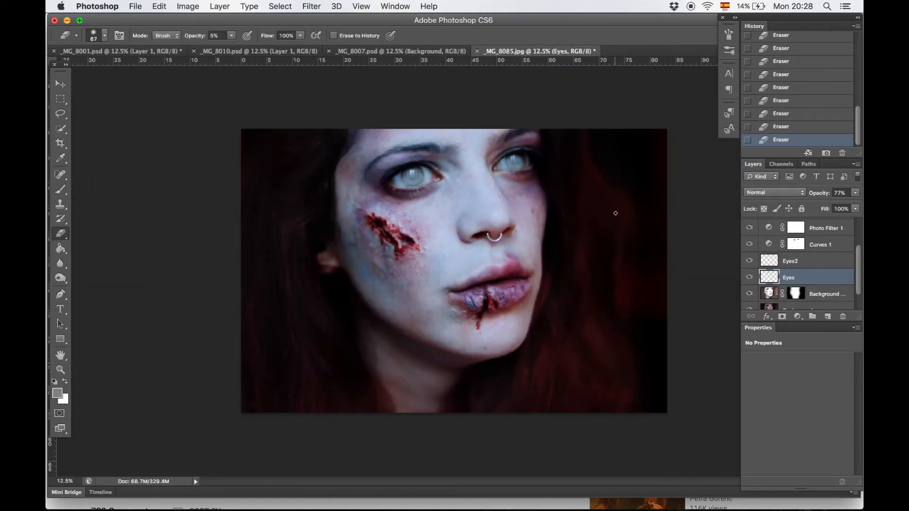
pyautogui.scroll(3, 802, 248)
pyautogui.click(751, 227)
pyautogui.click(750, 226)
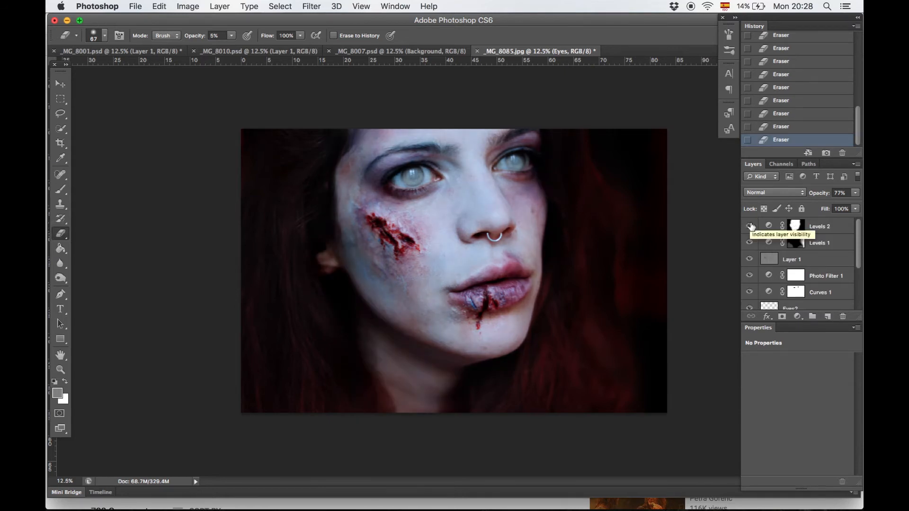
# Step: Compare the original _MG_8085.jpg state with Snapshot 3 and Snapshot 4 in the document's history, ending on Snapshot 4
pyautogui.click(796, 226)
pyautogui.scroll(10, 816, 114)
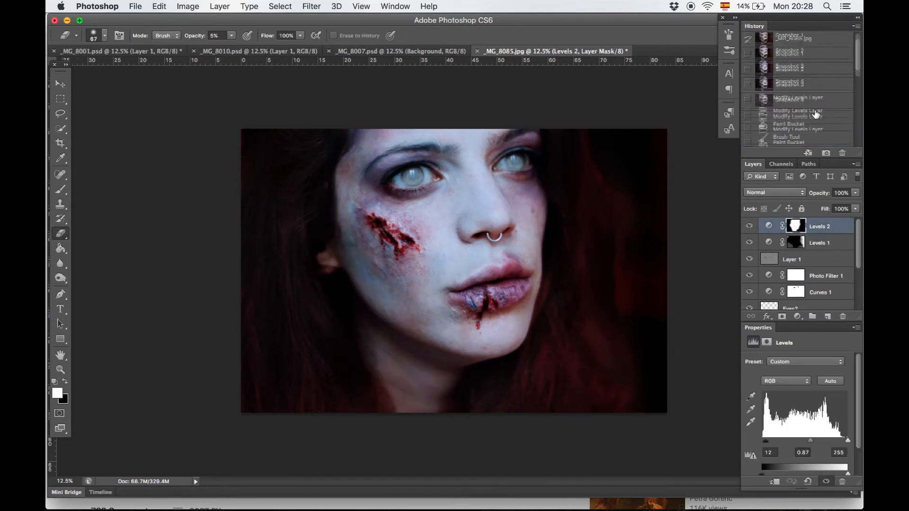
pyautogui.click(797, 41)
pyautogui.click(782, 101)
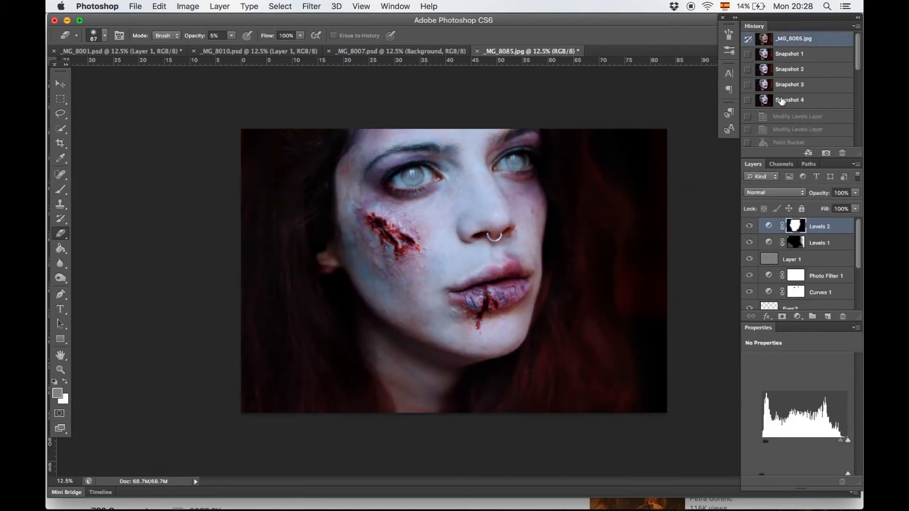
pyautogui.click(798, 86)
pyautogui.click(797, 99)
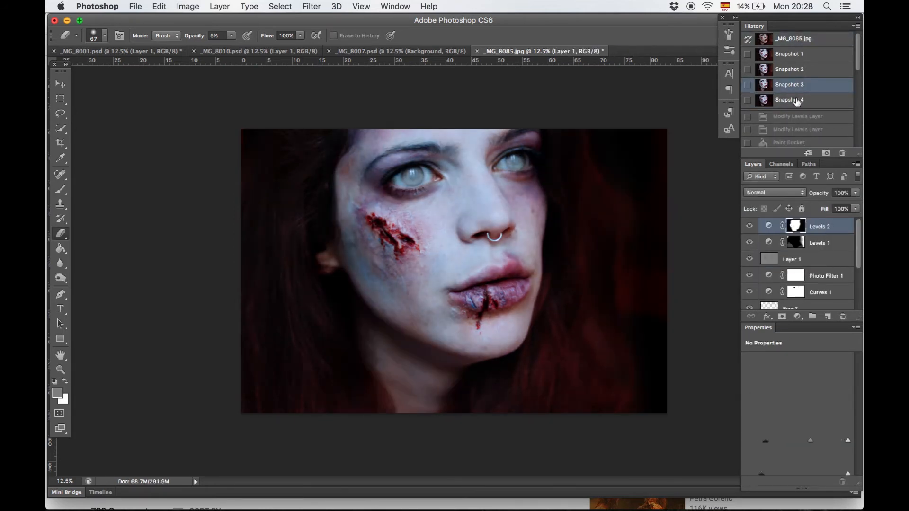
# Step: Save the layered document as _MG_8085.psd in Photoshop format in the Vlog_5 Sep17 folder
pyautogui.click(136, 7)
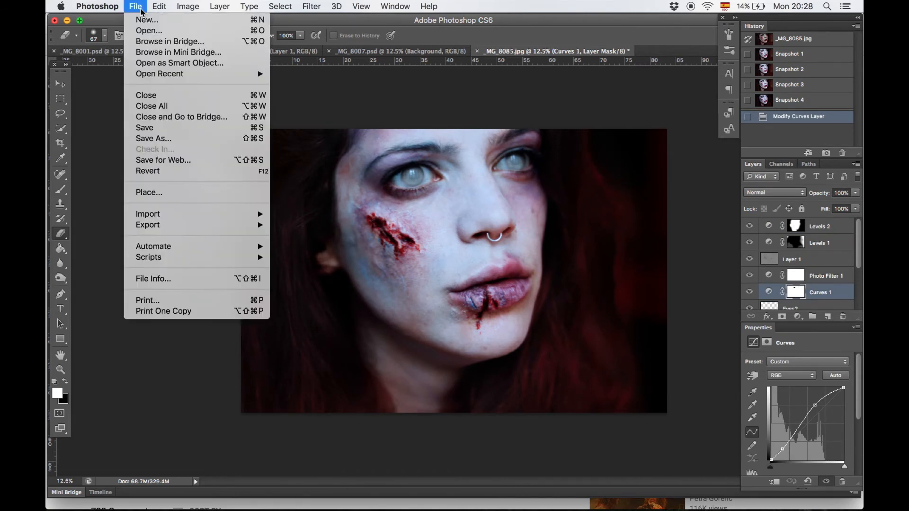
pyautogui.click(165, 138)
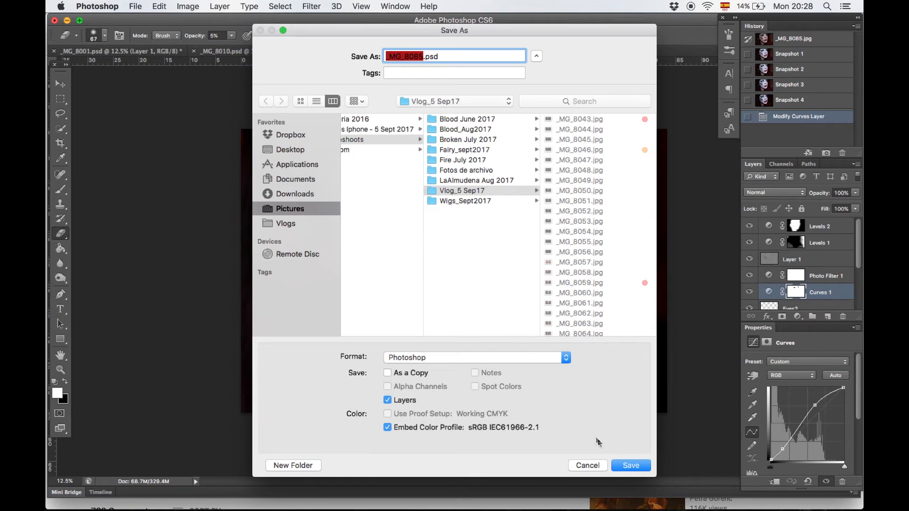
pyautogui.click(626, 466)
pyautogui.click(579, 218)
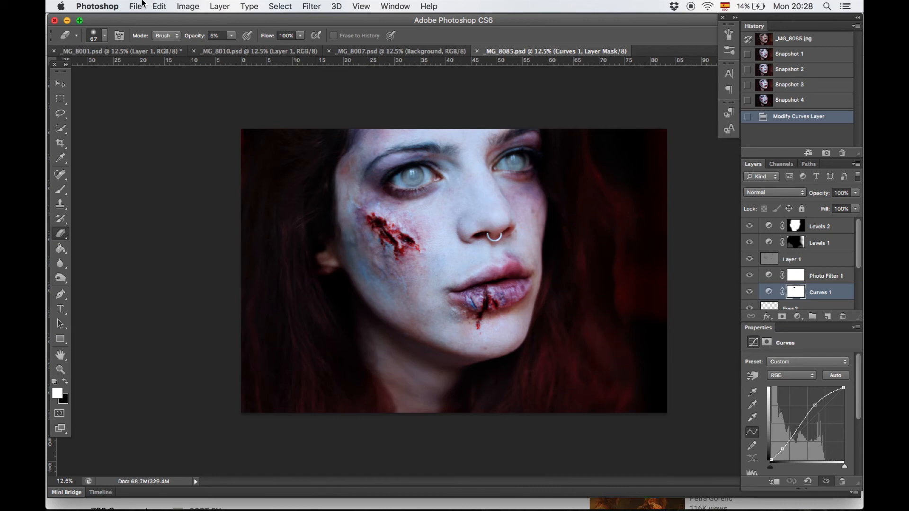
# Step: Save a JPEG copy named _MG_8085_modif.jpg in the Vlog_5 Sep17 folder at Maximum quality with the Baseline (Standard) format
pyautogui.click(142, 3)
pyautogui.click(178, 145)
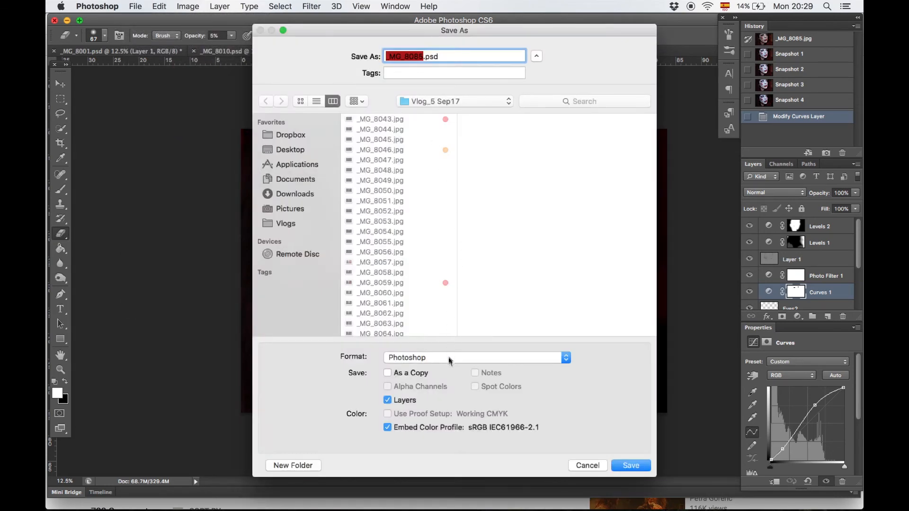
pyautogui.click(450, 361)
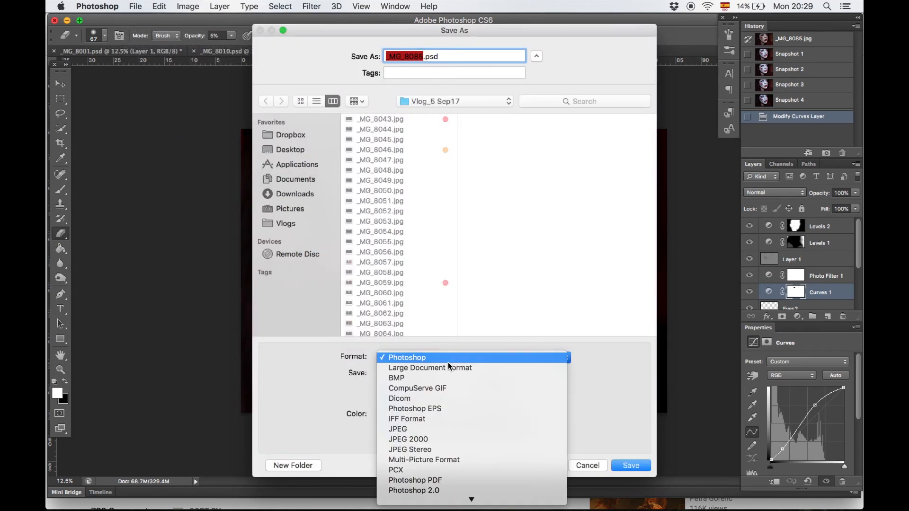
pyautogui.click(447, 430)
pyautogui.click(423, 57)
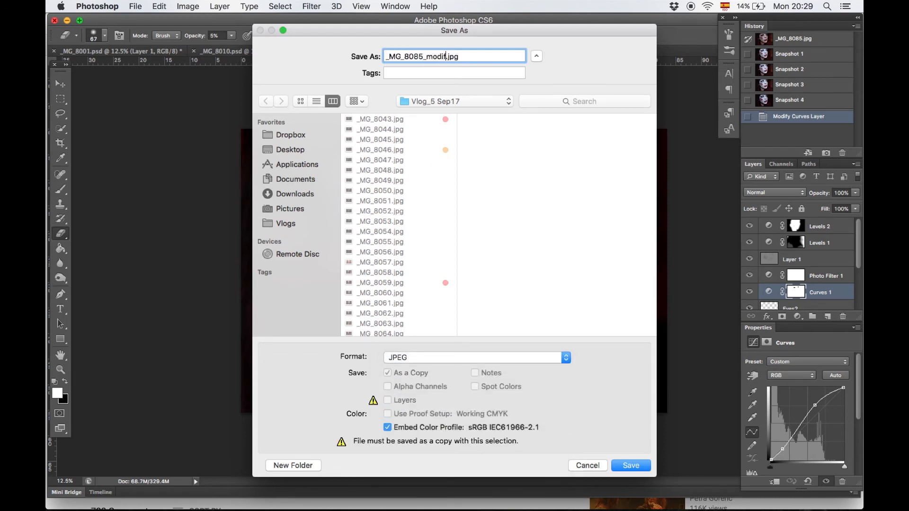
pyautogui.click(632, 466)
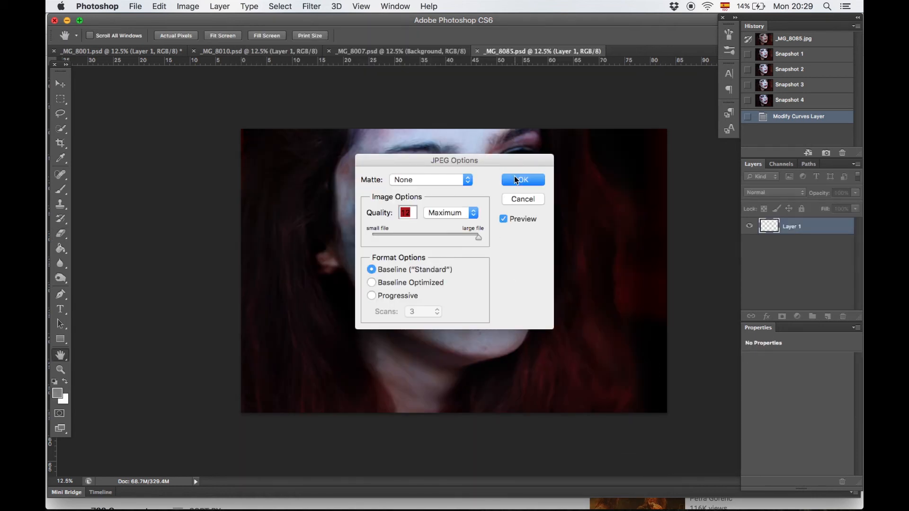
pyautogui.click(531, 180)
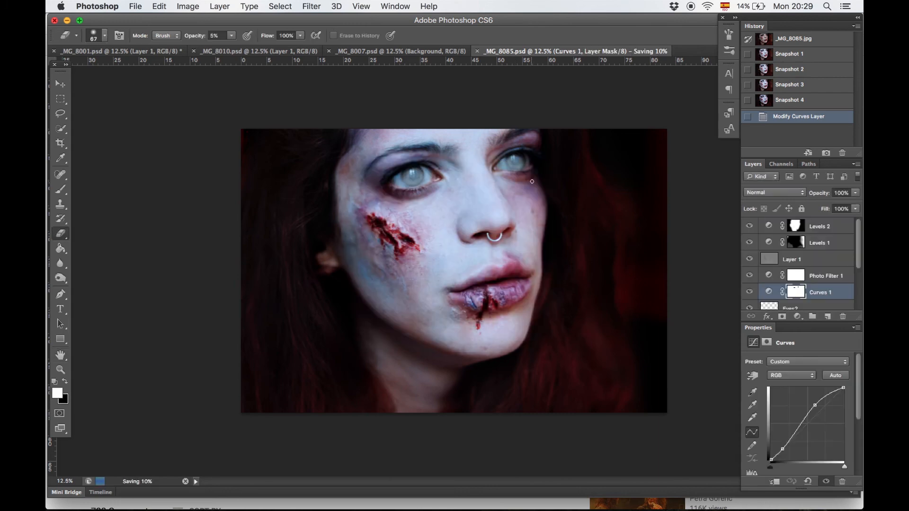